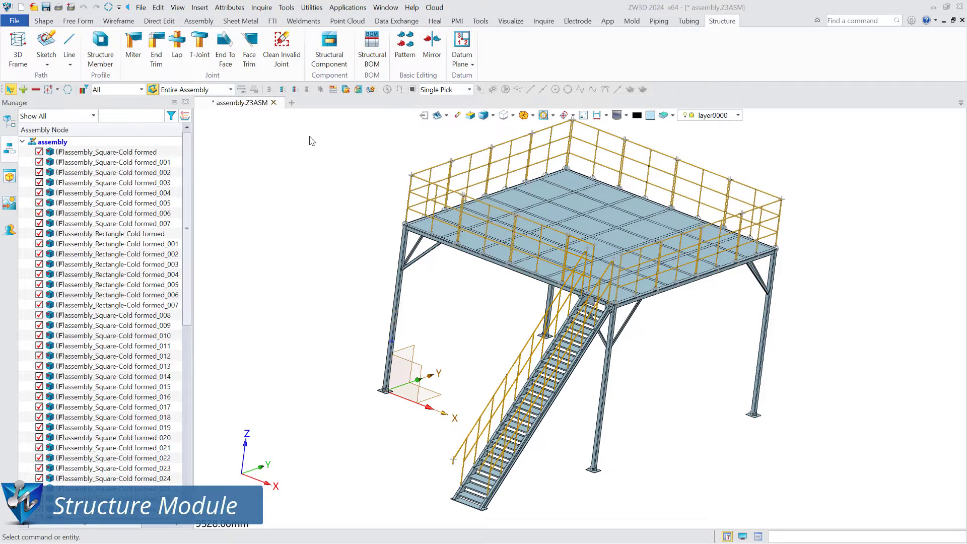
Create a new assembly and lay out a 500 × 300 × 500 mm 3D frame box from the origin.
key("ctrl+n")
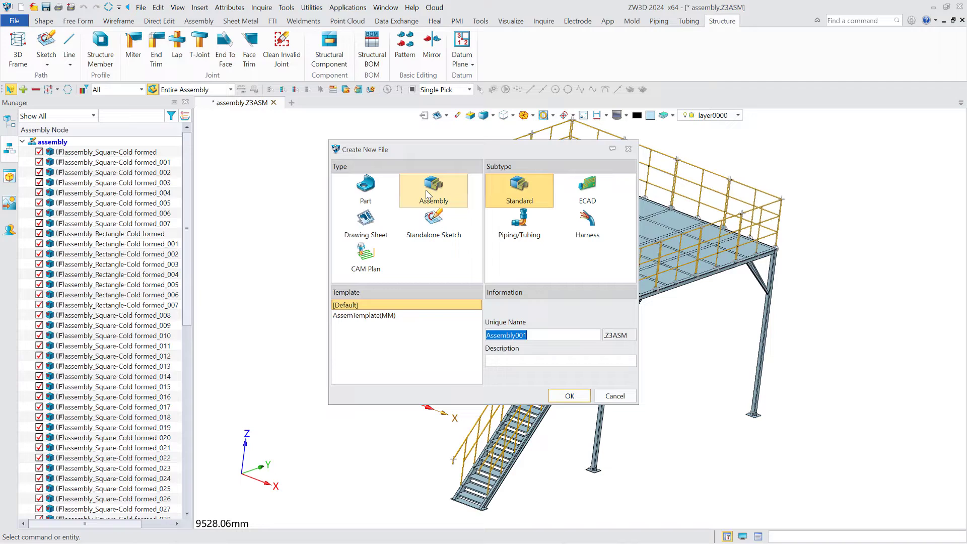
left_click(568, 396)
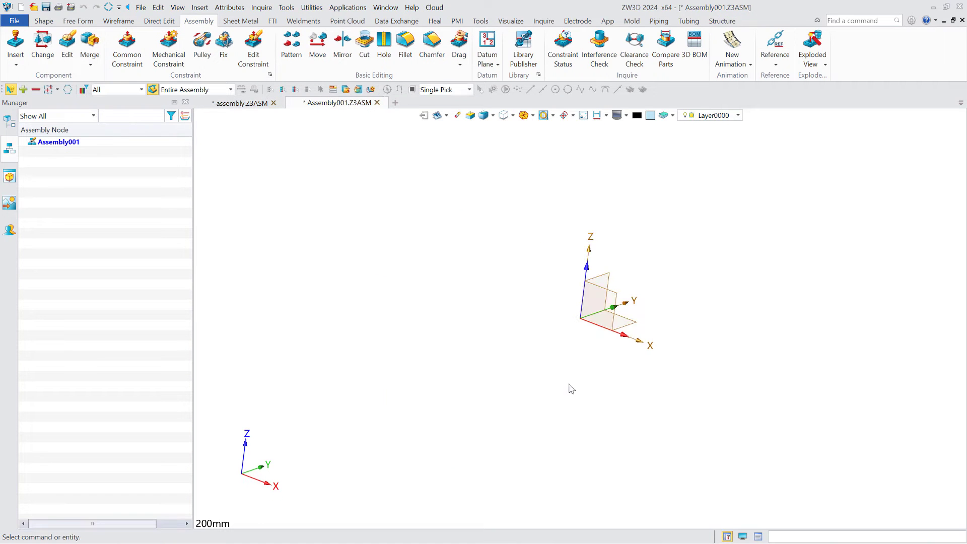
left_click(722, 21)
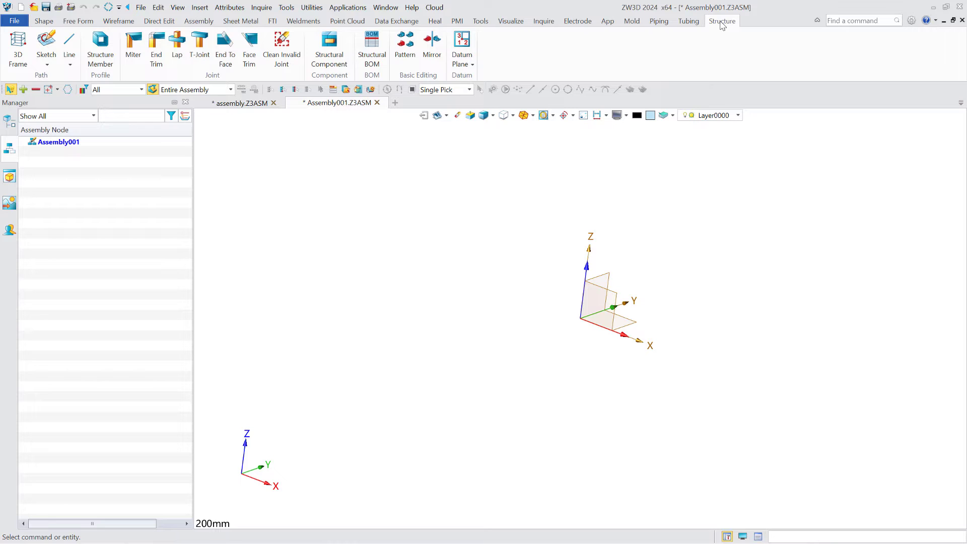
left_click(18, 45)
left_click(580, 318)
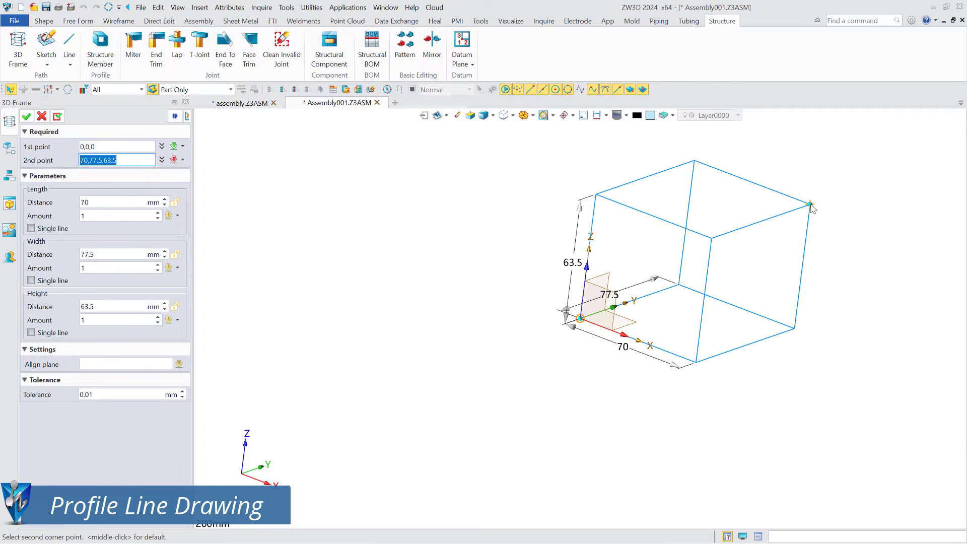
left_click(811, 204)
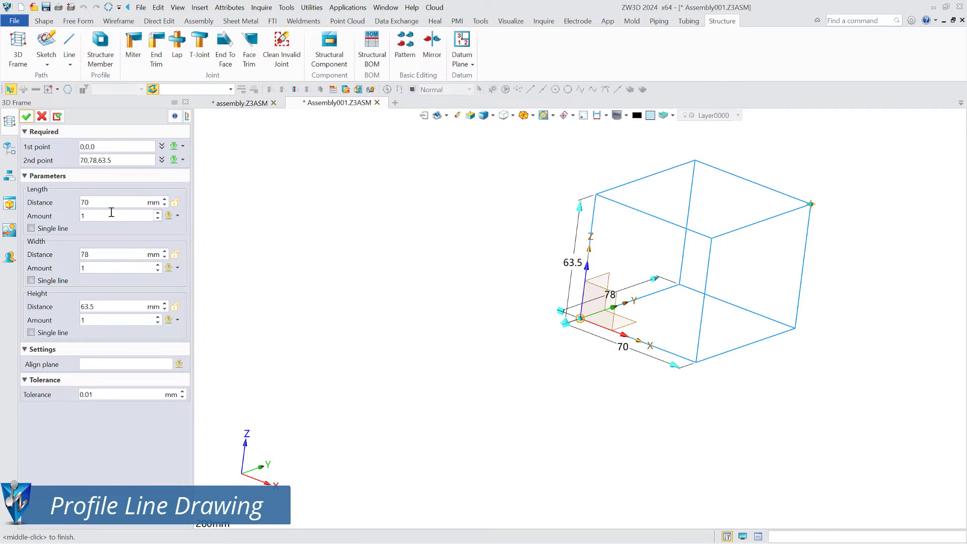
left_click(116, 257)
type("300")
left_click(107, 303)
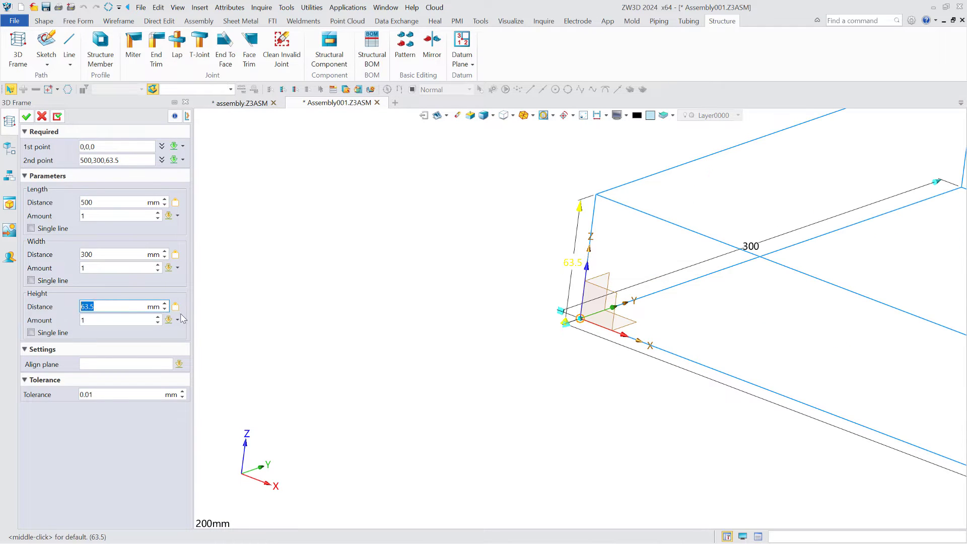
type("500")
left_click(26, 116)
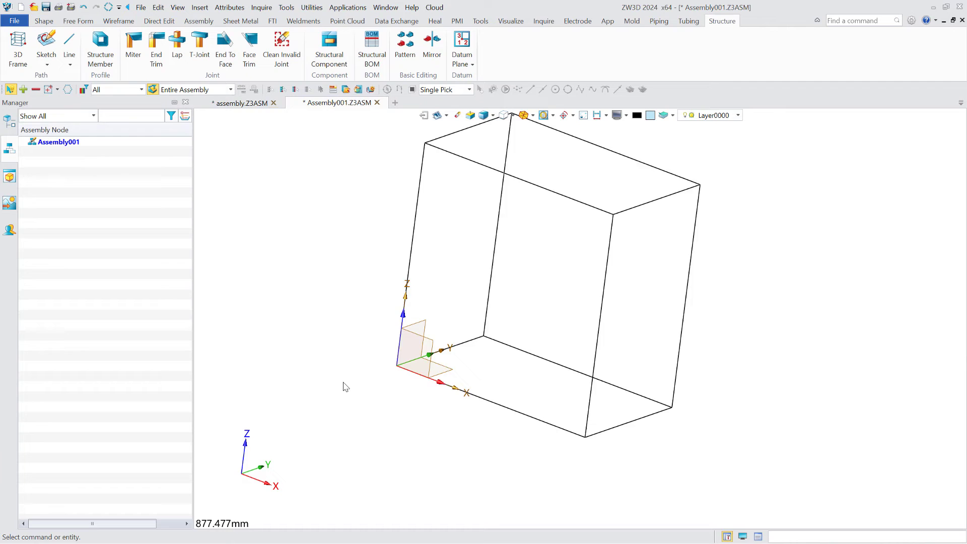
Draw a diagonal line from the box's top corner to the opposite bottom corner.
left_click(69, 43)
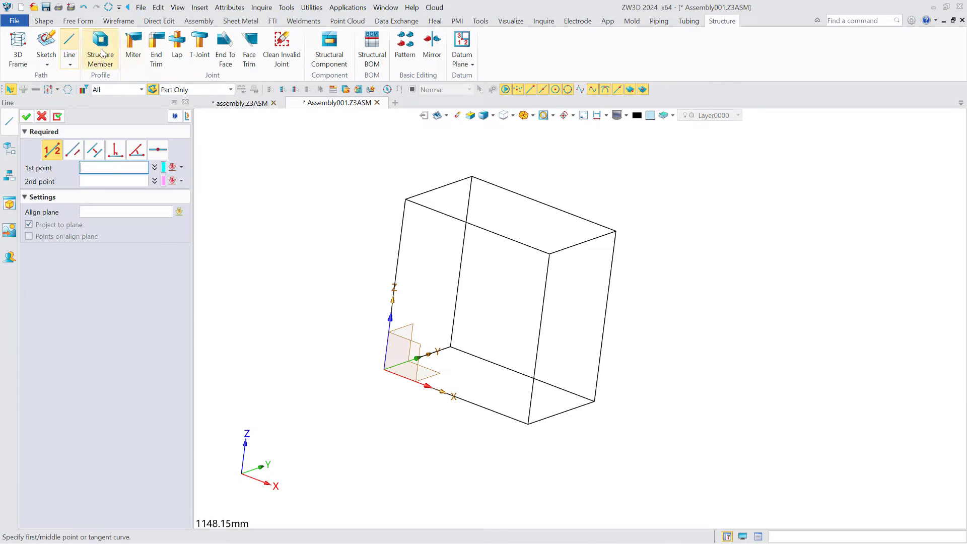
left_click(471, 177)
left_click(524, 422)
middle_click(509, 395)
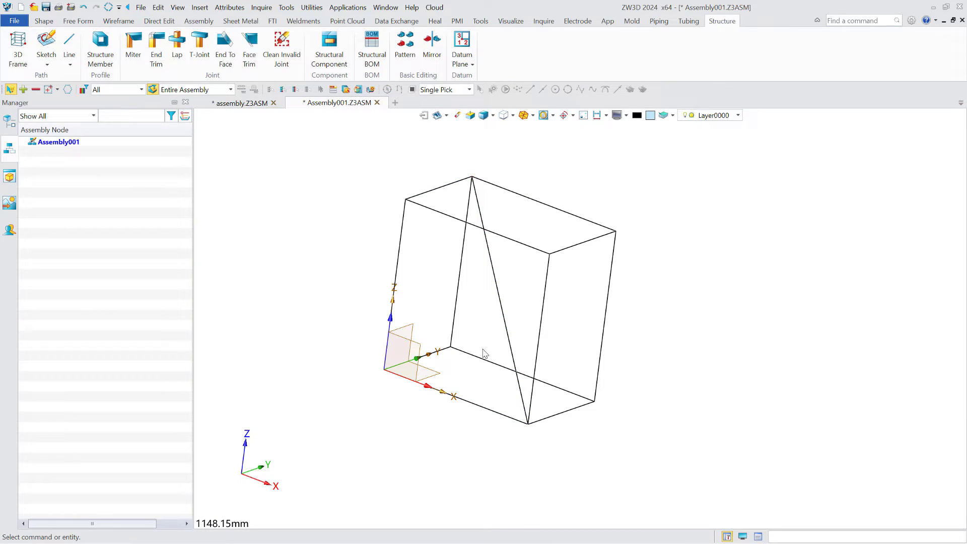
Start a structure member and choose the DIN Bright flat steel profile from the library.
left_click(100, 47)
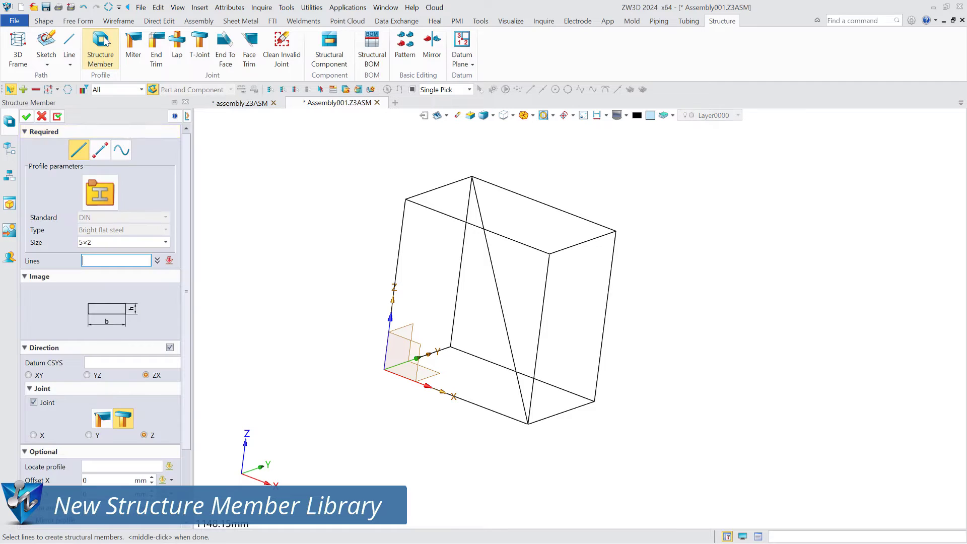
left_click(100, 191)
left_click(279, 138)
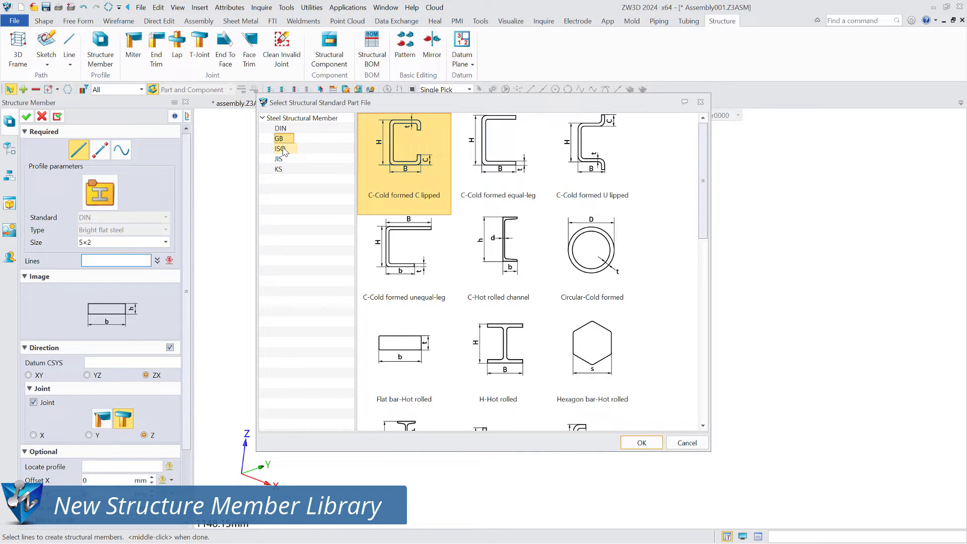
left_click(280, 149)
left_click(281, 159)
left_click(279, 169)
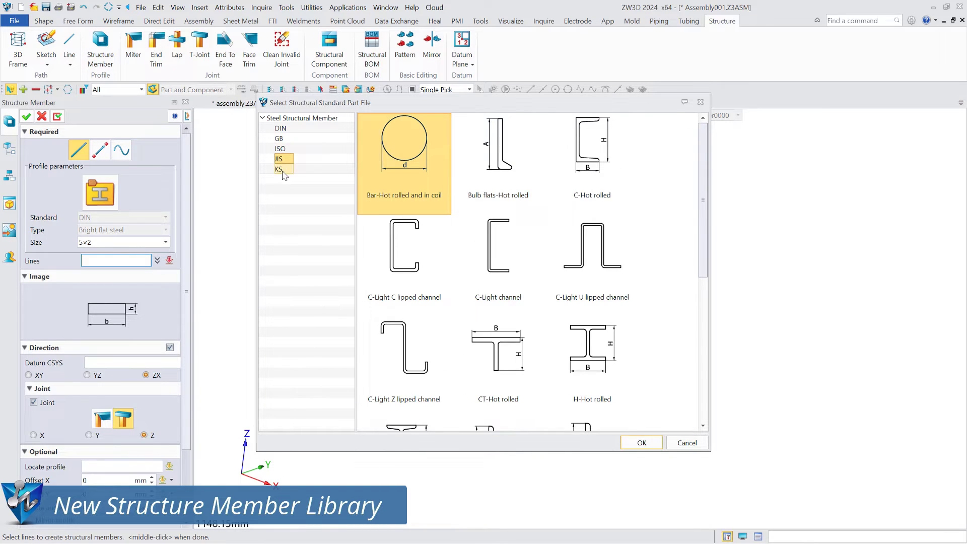
left_click(279, 129)
left_click(641, 442)
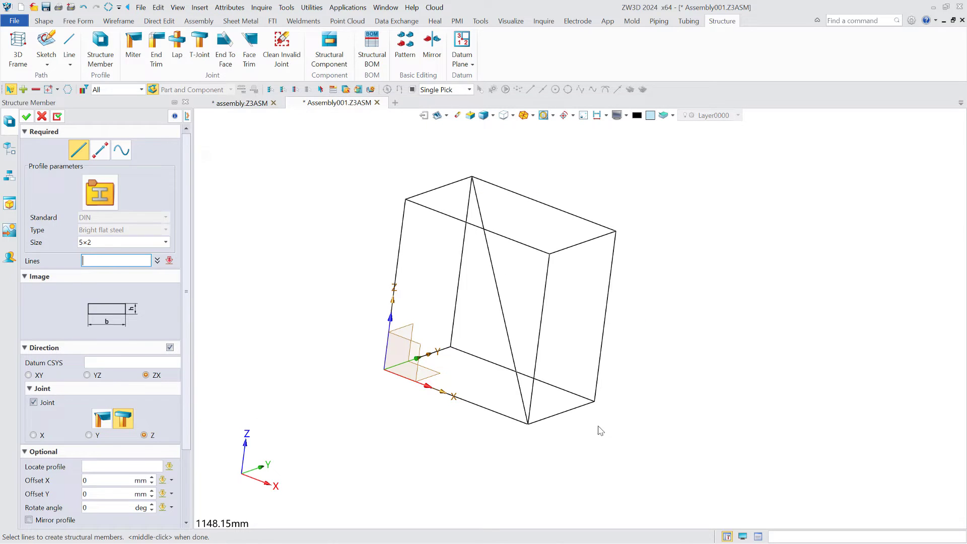
Set the size to 14×4 and window-select all 13 lines to create the members.
left_click(114, 243)
scroll(115, 315, "down", 3)
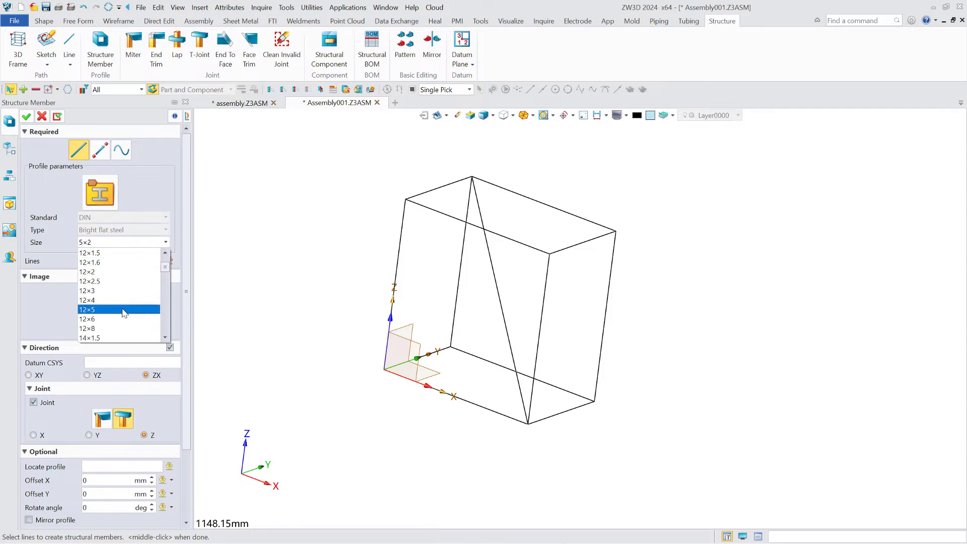
left_click(115, 319)
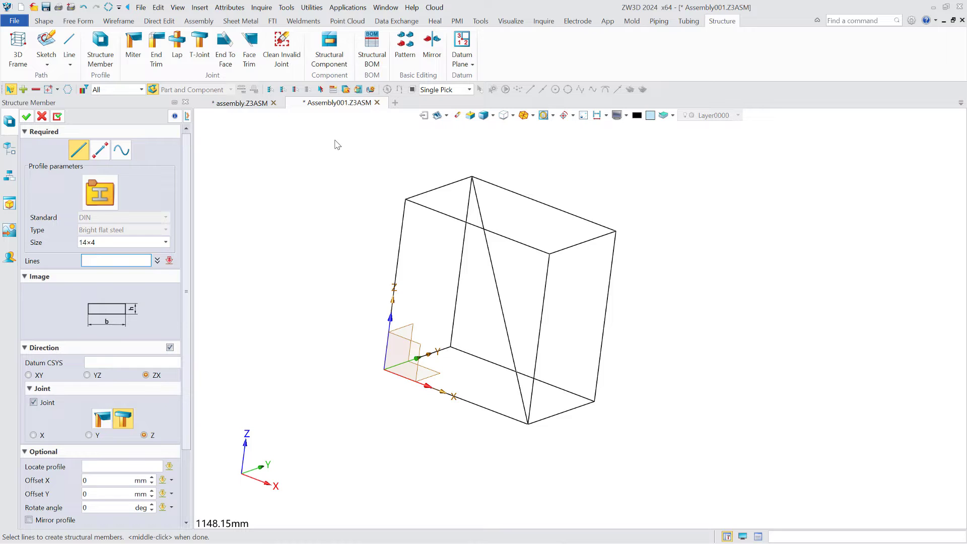
left_click_drag(337, 144, 655, 460)
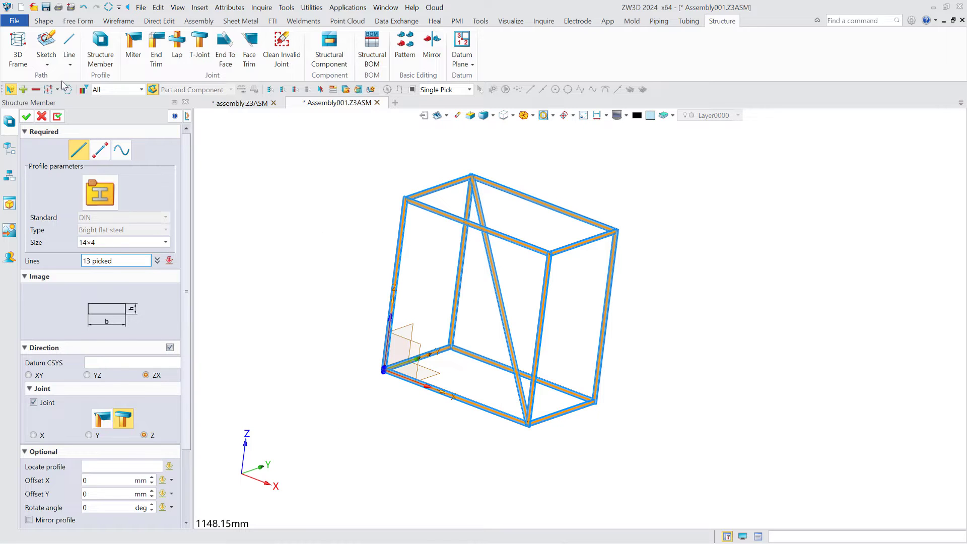
left_click(26, 116)
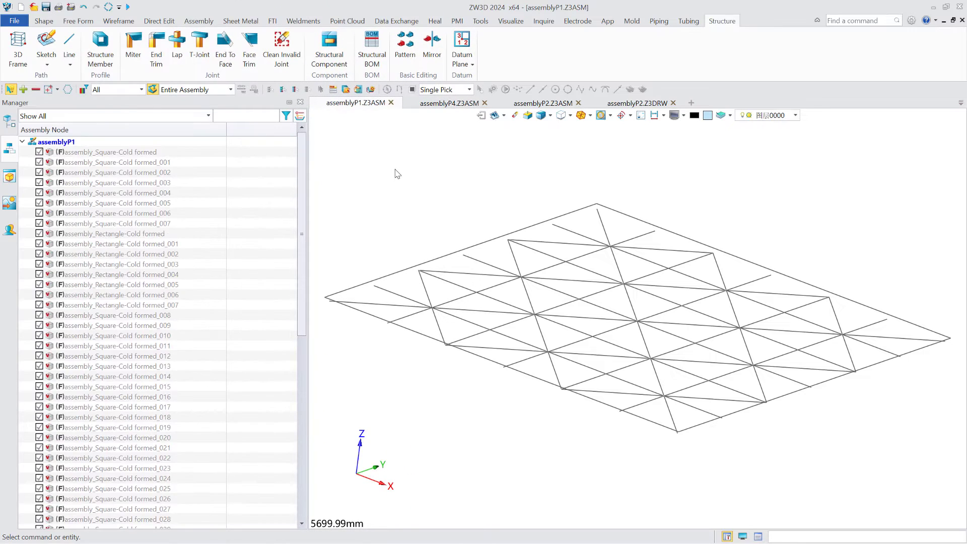
Place F100X5 square tube members on both front edges, the short cross line and the inner line.
left_click(114, 41)
left_click(669, 428)
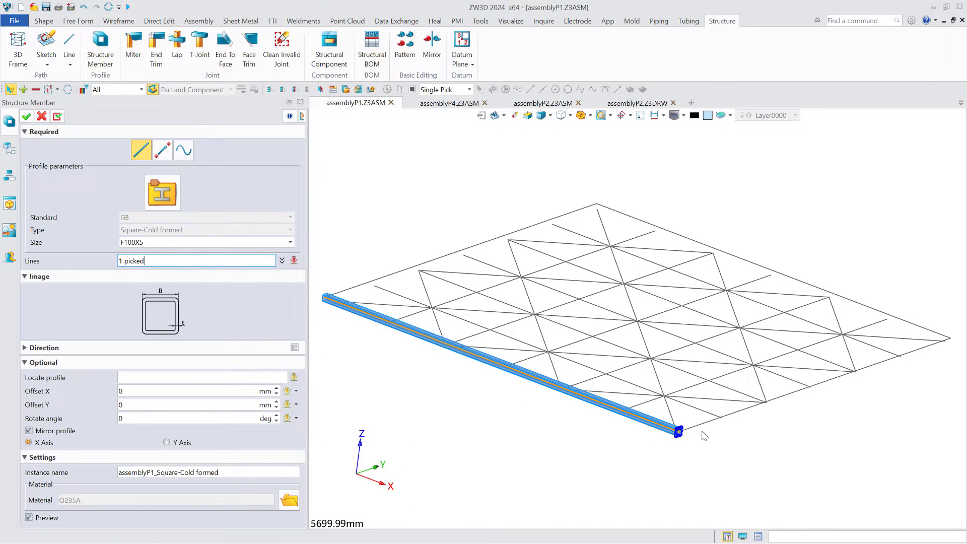
left_click(703, 426)
left_click(690, 406)
left_click(682, 390)
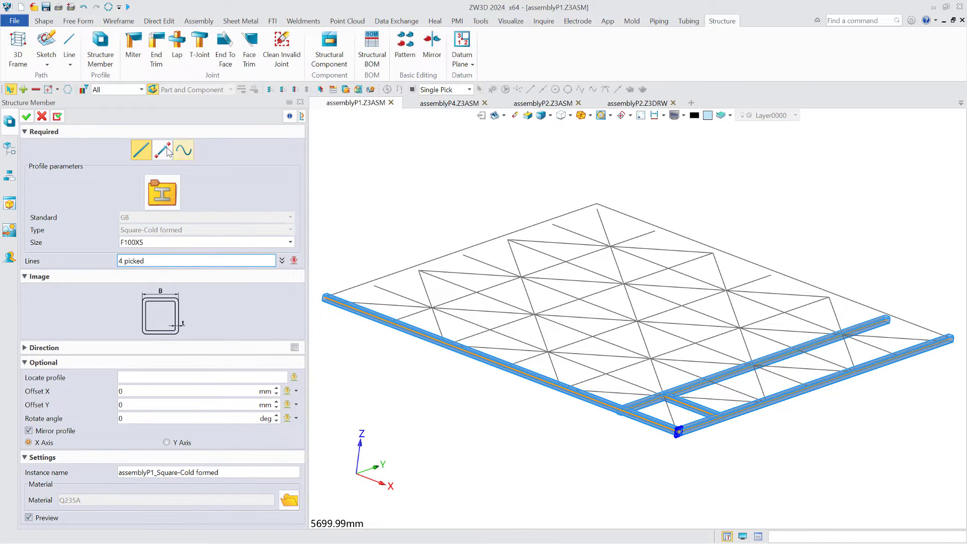
middle_click(707, 484)
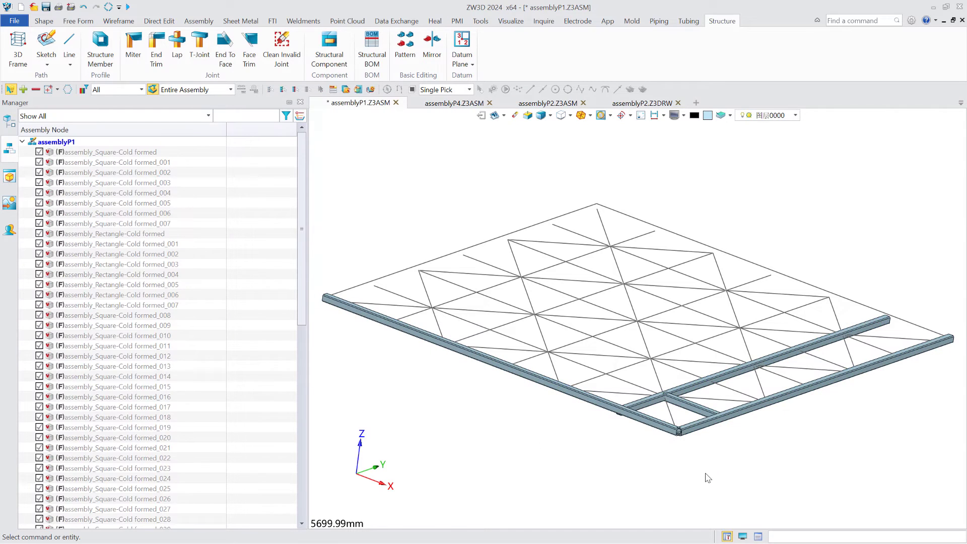
Miter-join the left and right front tubes at the frame corner.
scroll(690, 484, "up", 4)
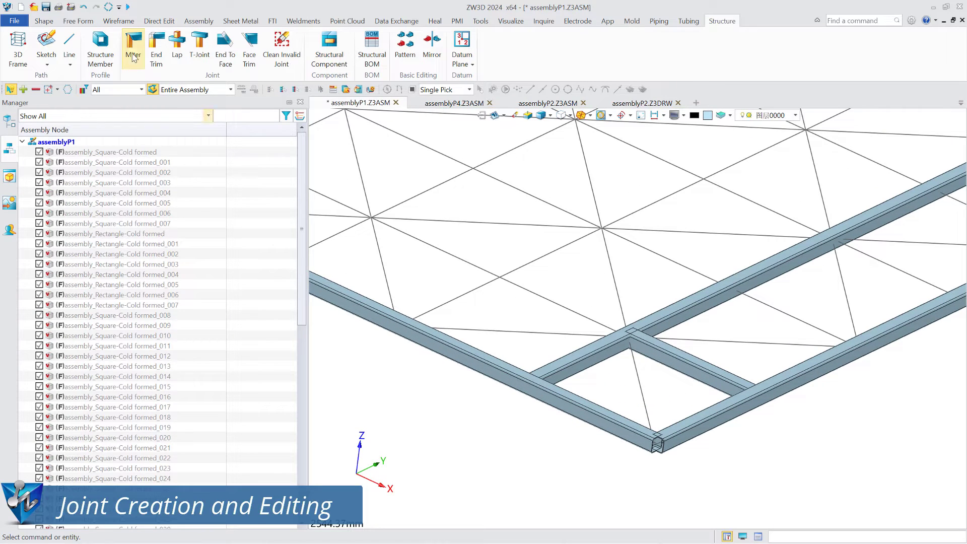
left_click(134, 57)
left_click(611, 440)
left_click(654, 442)
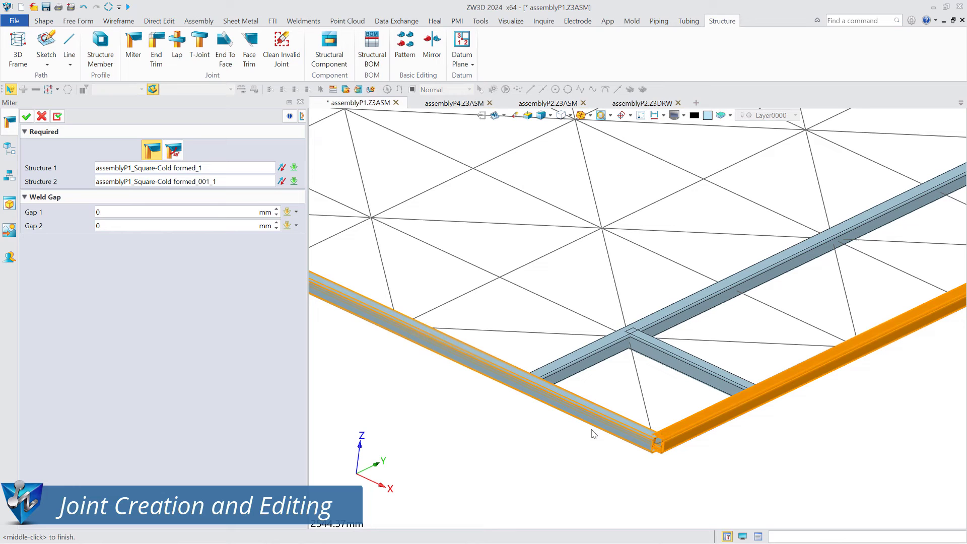
left_click(26, 116)
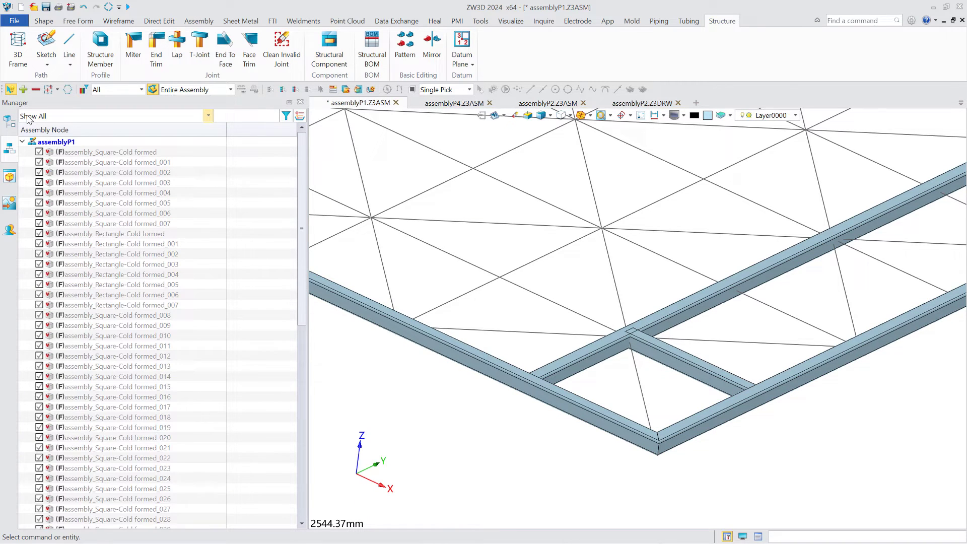
Set up a lap joint with the short cross member as base and the long rail as tool.
left_click(176, 45)
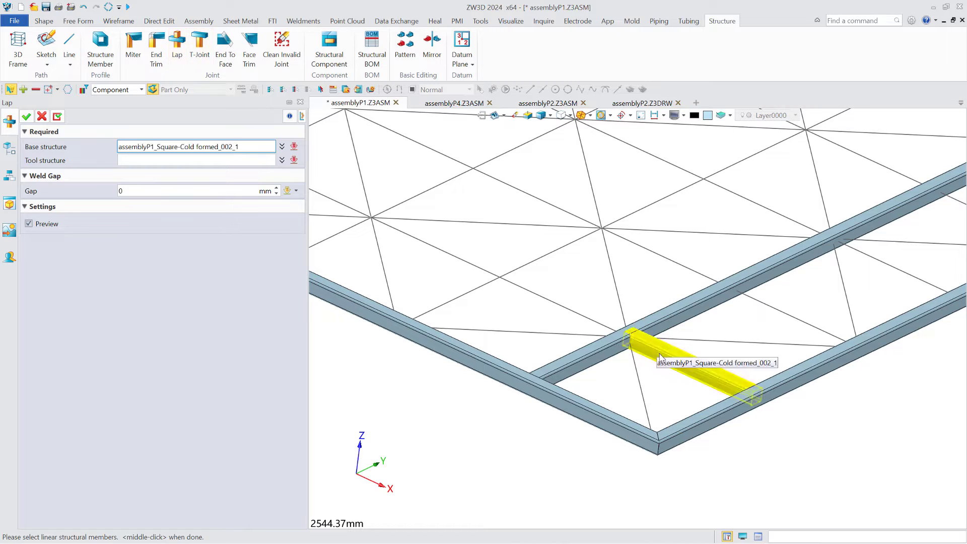
left_click(705, 353)
left_click(688, 320)
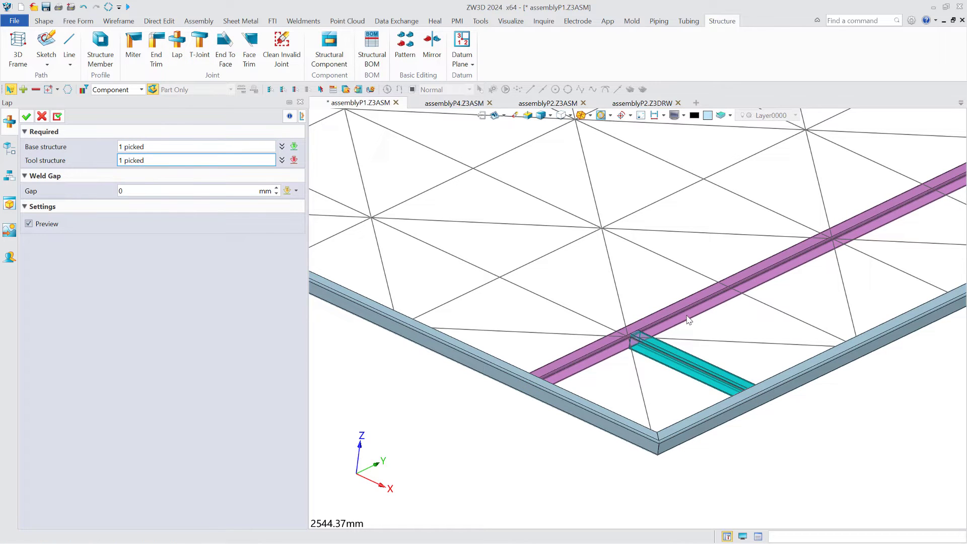
Confirm the lap joint, then choose the GB L-Hot rolled equal-leg angle in size ∠60X5.
left_click(27, 116)
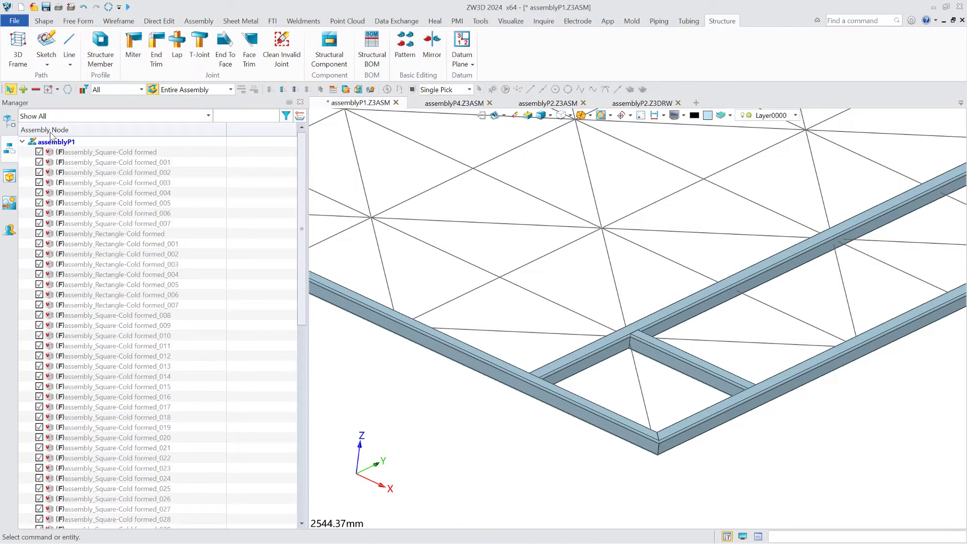
left_click(100, 48)
left_click(157, 189)
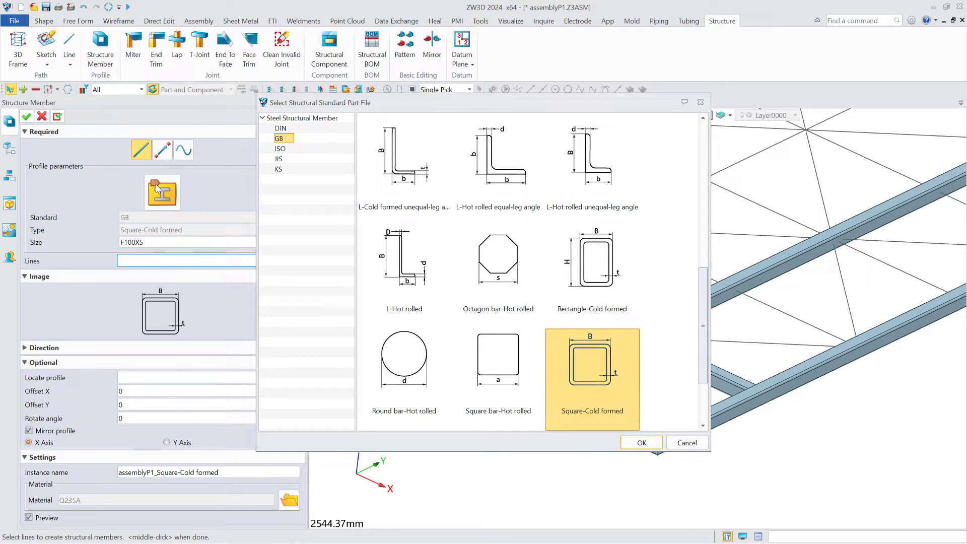
left_click(498, 166)
left_click(641, 442)
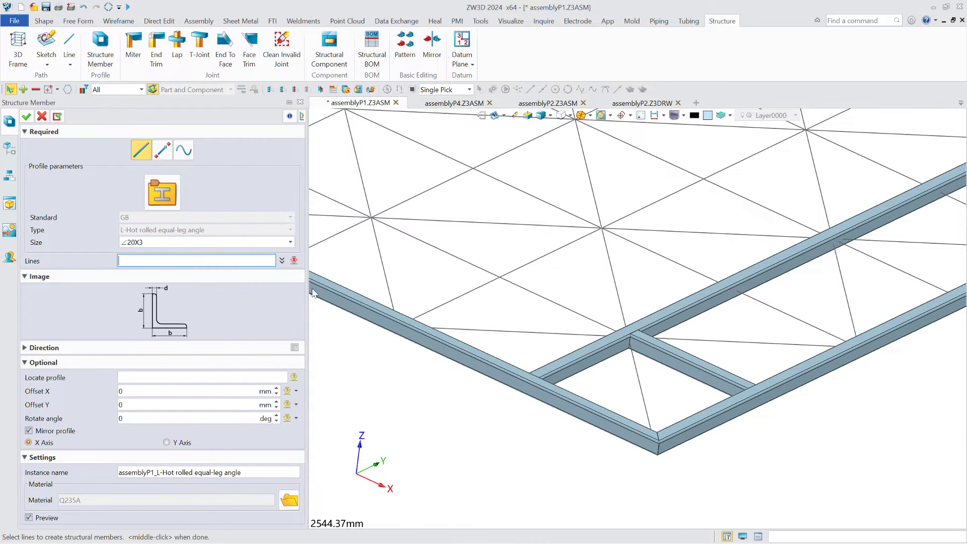
left_click(229, 245)
scroll(166, 312, "down", 7)
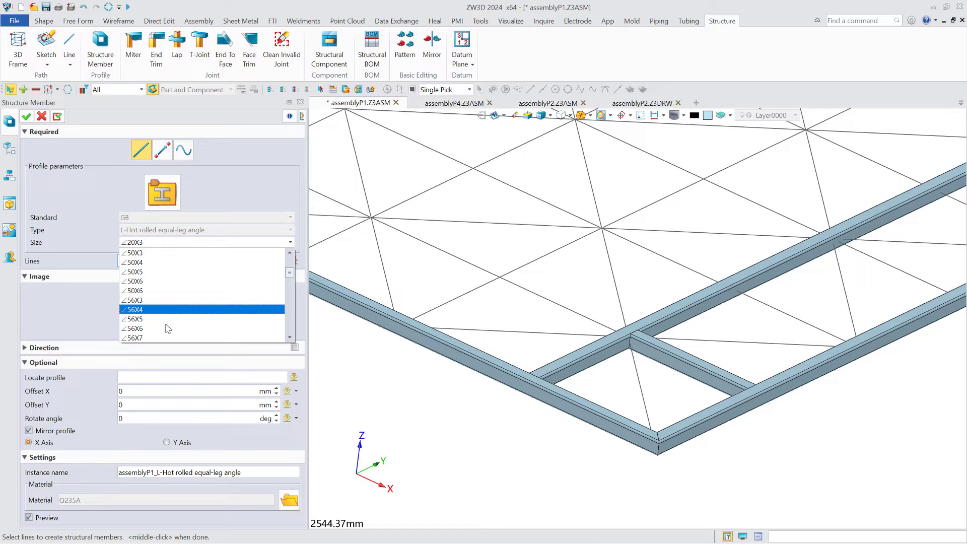
left_click(166, 309)
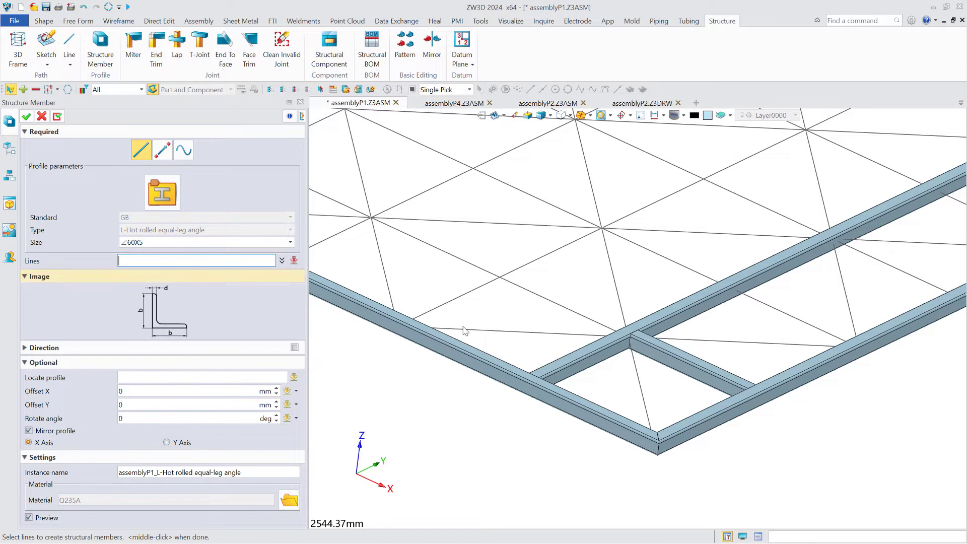
Run the angle member along the diagonal line with offset X -5 and Y 20 mm.
left_click(638, 380)
left_click(637, 380)
scroll(670, 385, "up", 5)
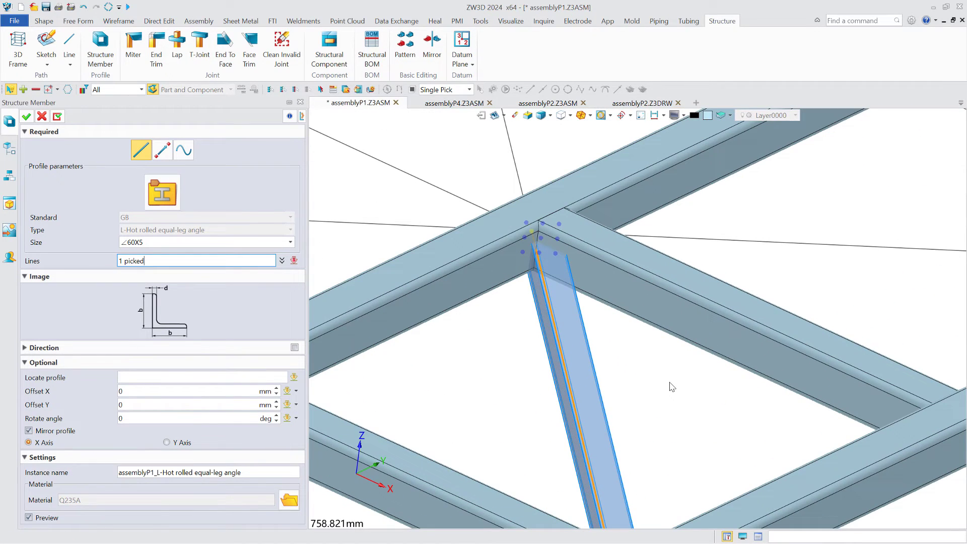
left_click(120, 392)
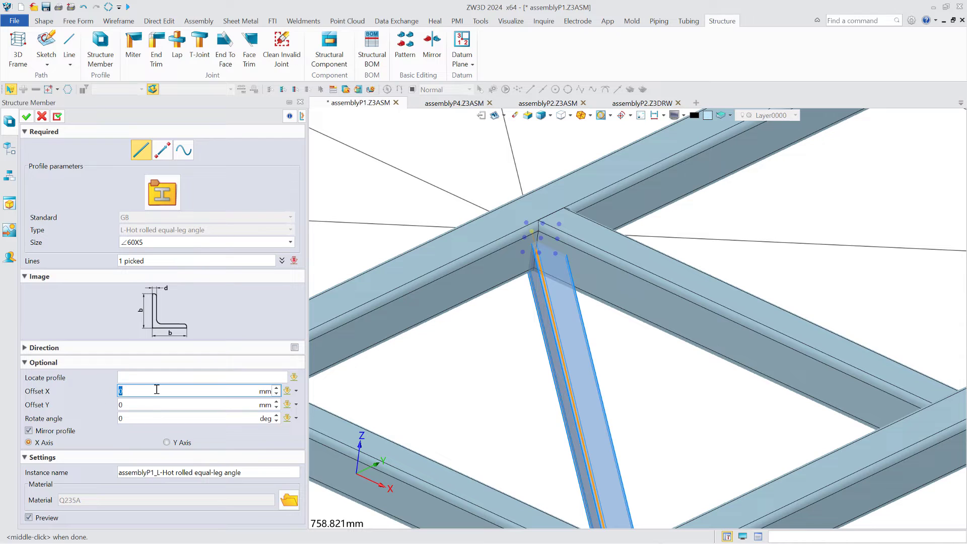
left_click(146, 402)
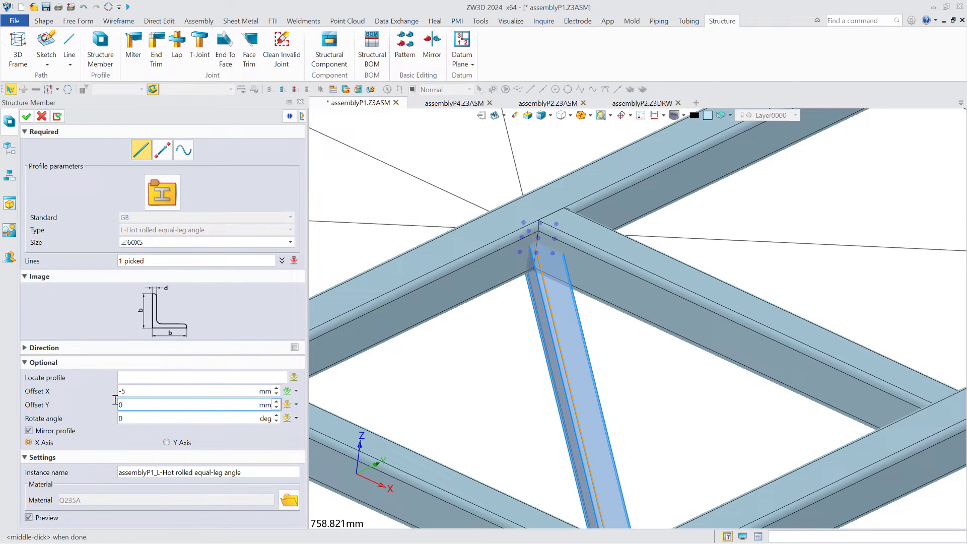
left_click(25, 117)
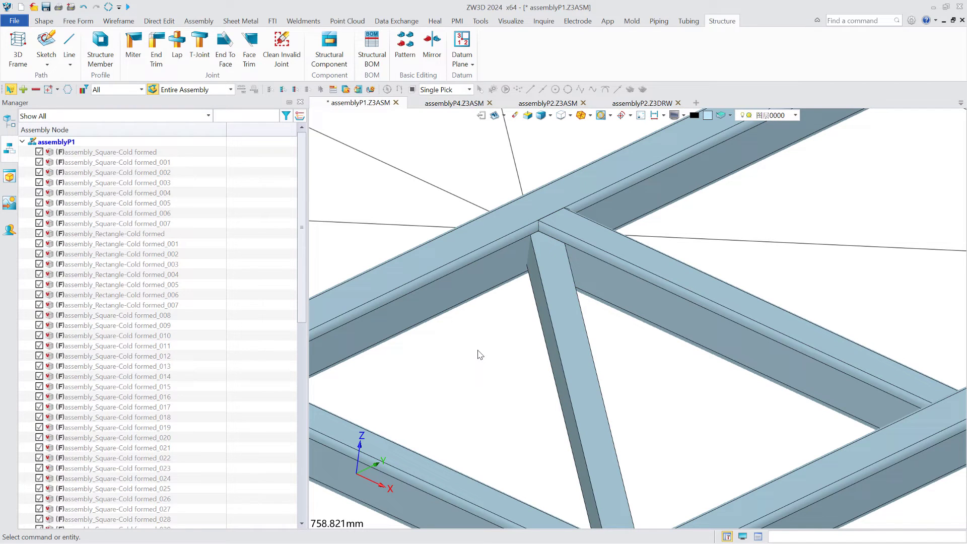
Face-trim the diagonal angle member flush against the adjoining cross member's side face.
left_click(248, 48)
left_click(558, 336)
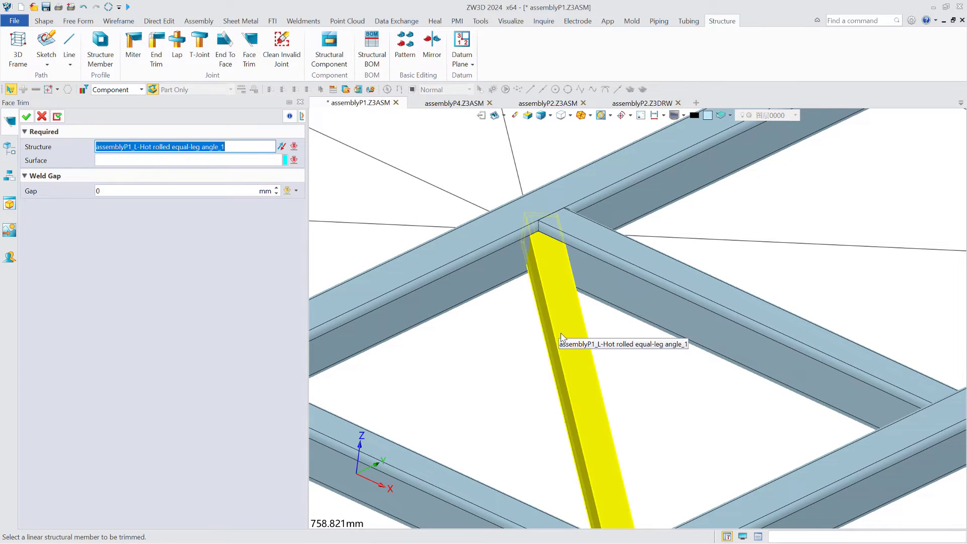
left_click(637, 309)
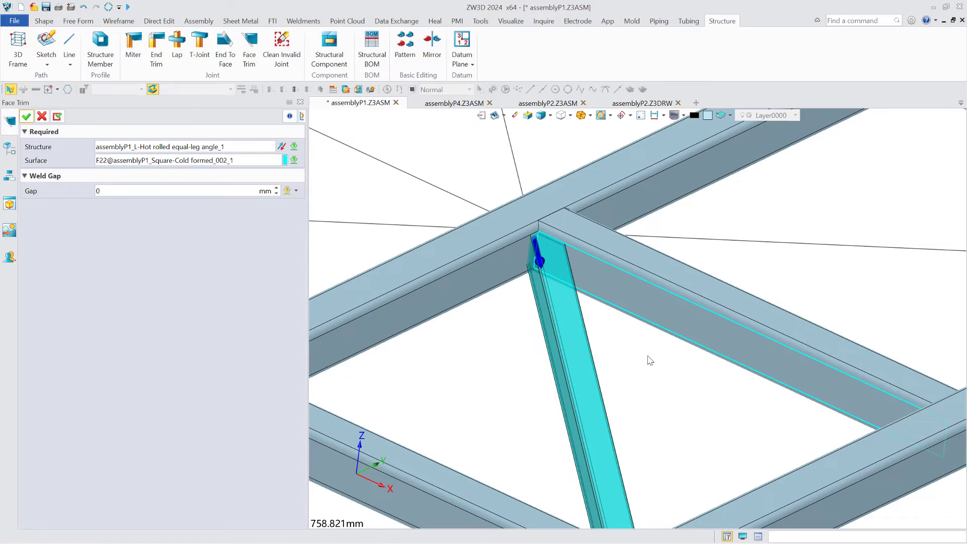
left_click(26, 117)
scroll(419, 307, "down", 4)
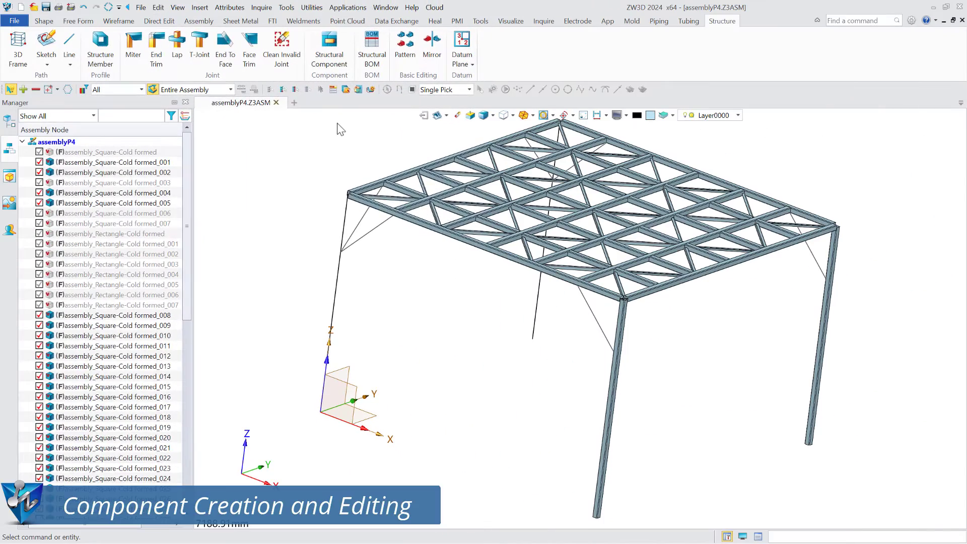
Add a 5 mm thick end cap on the column's bottom face with a 75 mm distance.
left_click(328, 44)
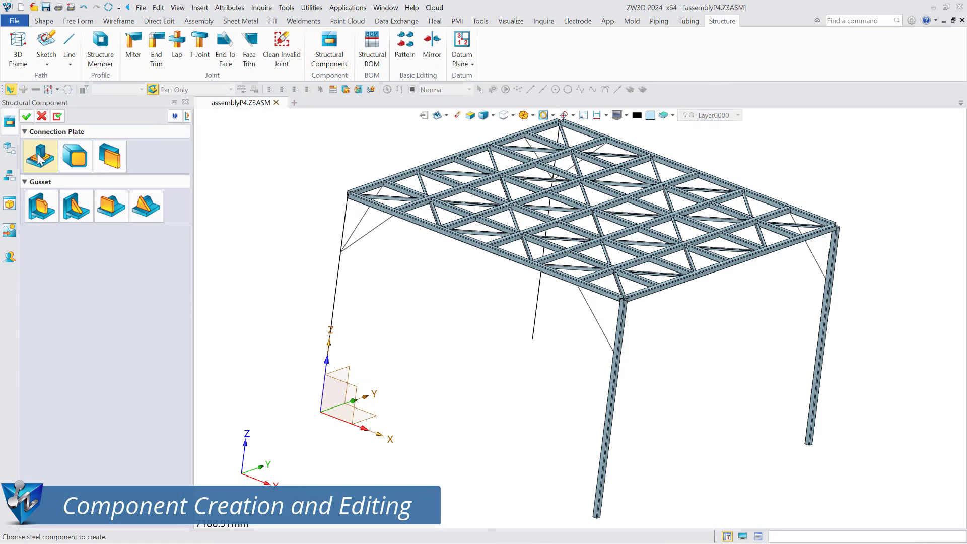
left_click(78, 159)
scroll(604, 524, "up", 6)
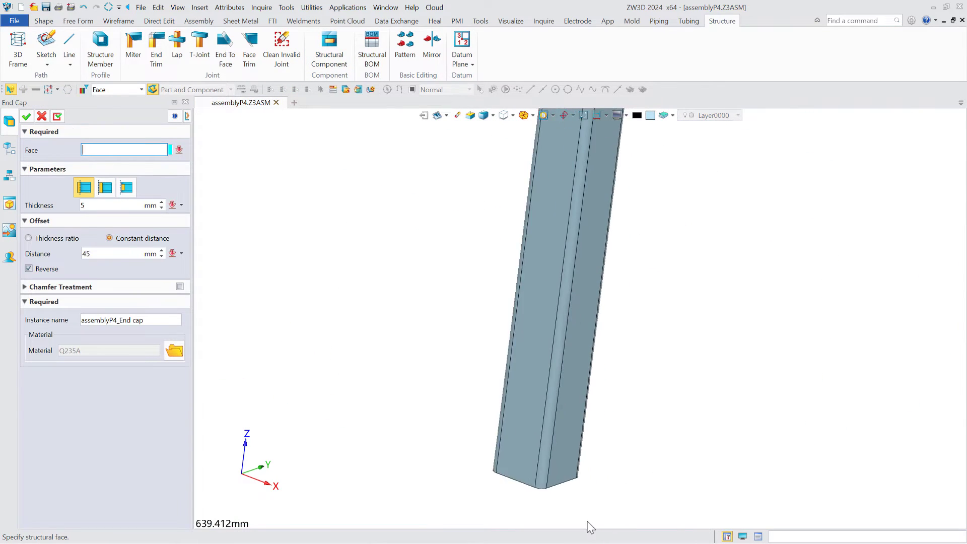
left_click(542, 470)
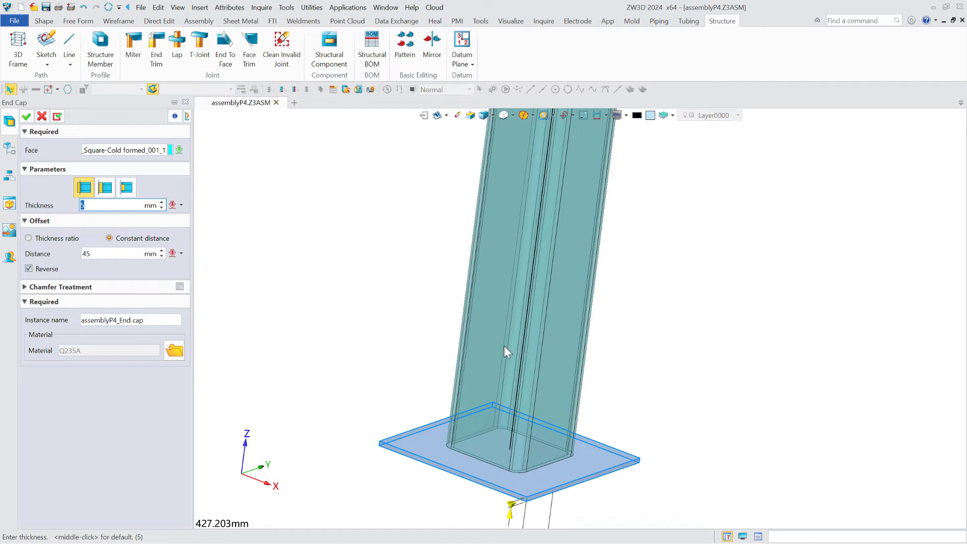
scroll(503, 346, "down", 4)
left_click(103, 257)
type("42")
key("Return")
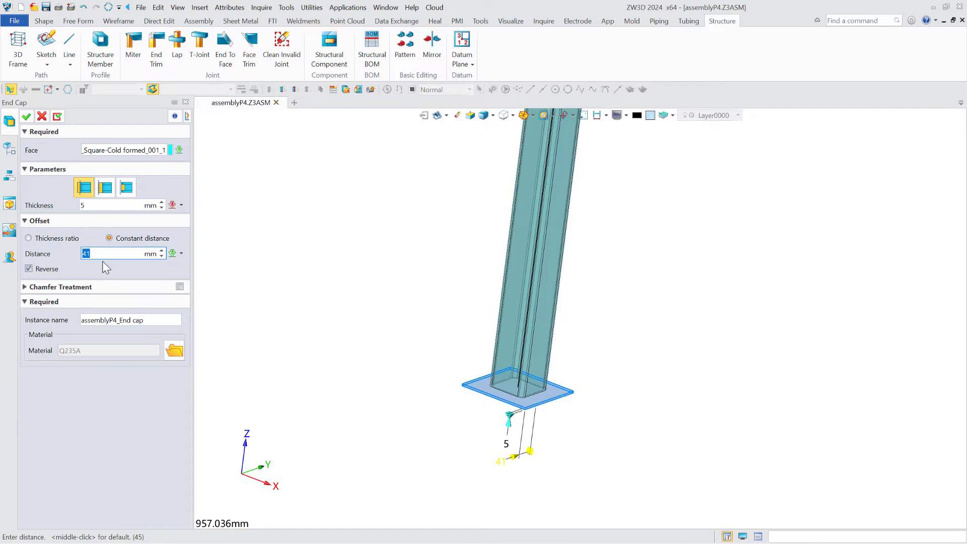
scroll(108, 258, "up", 20)
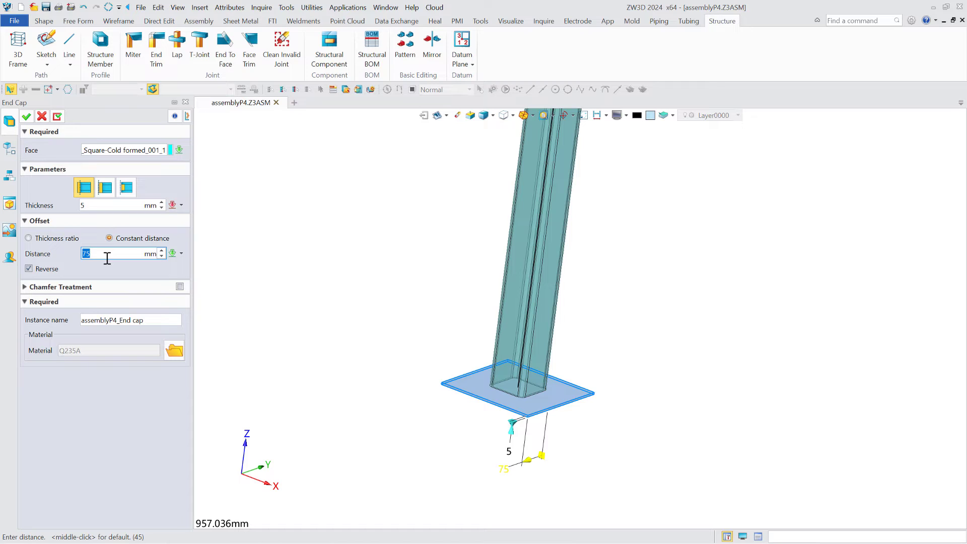
middle_click(107, 258)
left_click(318, 53)
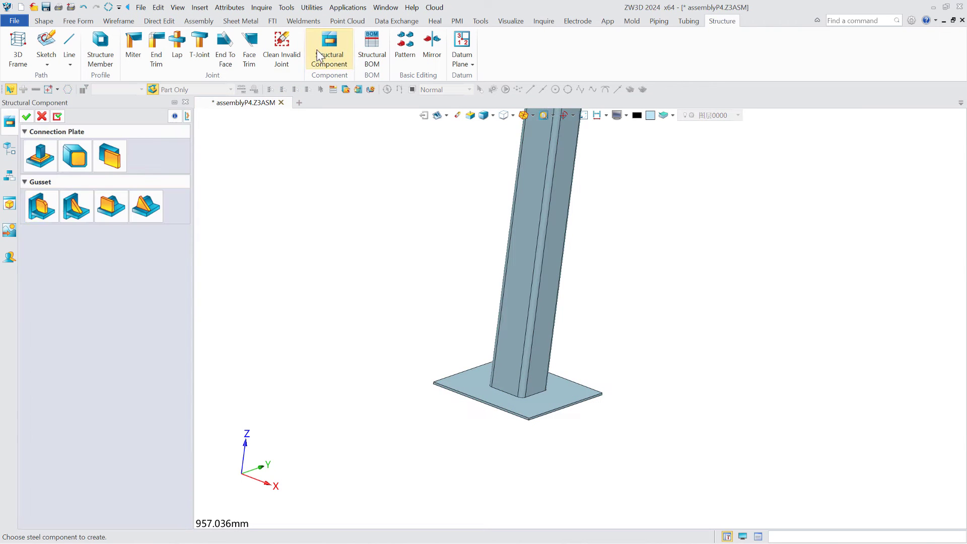
Add a rectangular gusset between the column's side face and the end cap plate.
left_click(111, 206)
left_click(536, 376)
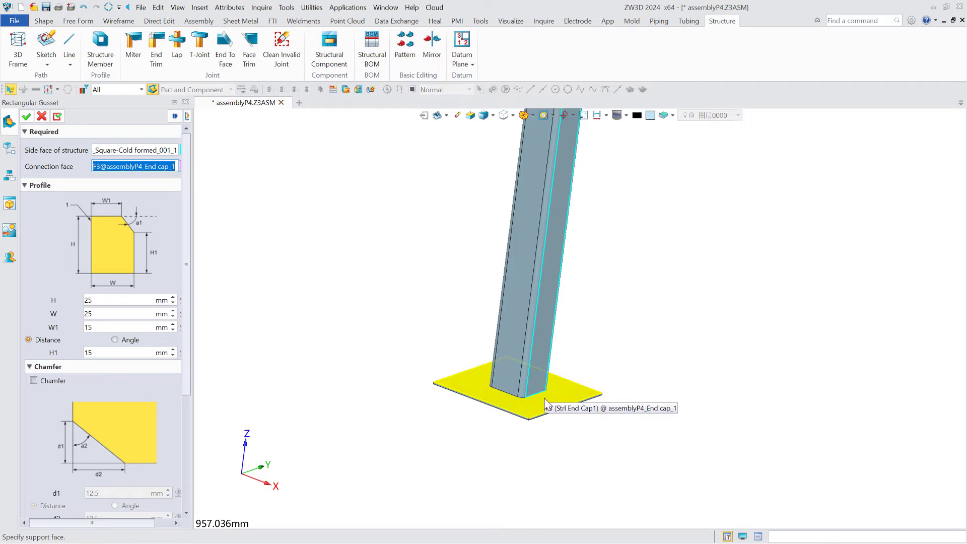
left_click(545, 400)
scroll(109, 301, "up", 9)
left_click(106, 314)
scroll(105, 314, "up", 12)
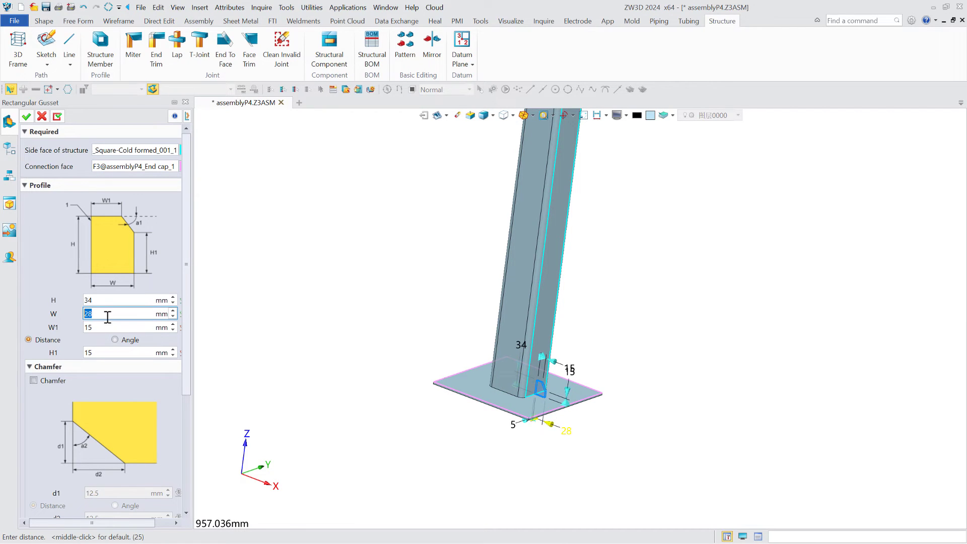
left_click(106, 328)
scroll(106, 328, "up", 4)
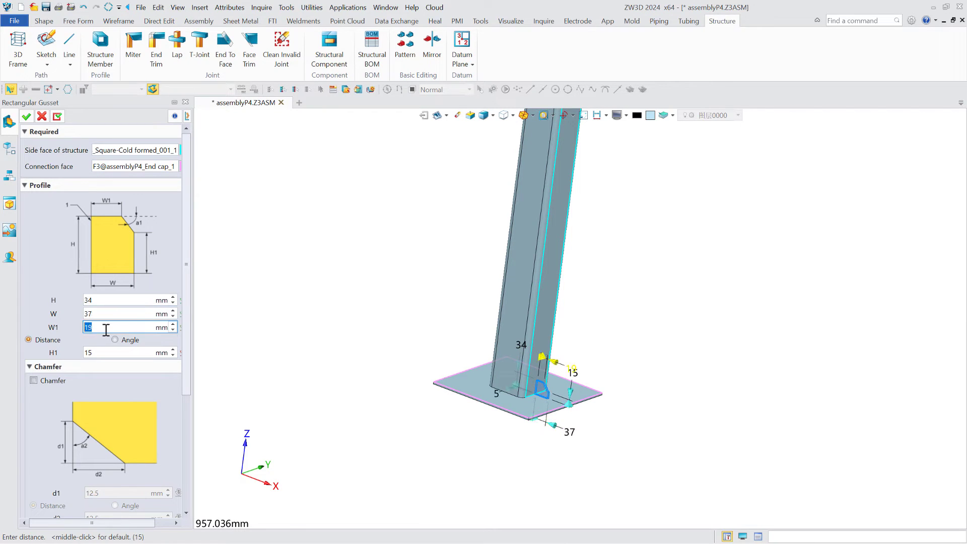
left_click(26, 117)
Add a triangular gusset between the column's side face and the end cap plate.
left_click(322, 61)
left_click(77, 207)
left_click(499, 370)
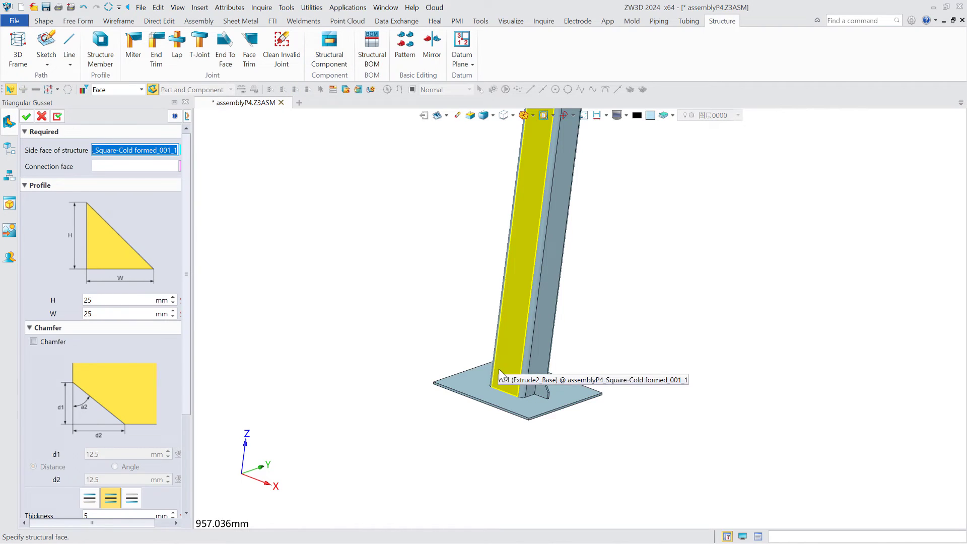
left_click(495, 398)
scroll(99, 298, "up", 12)
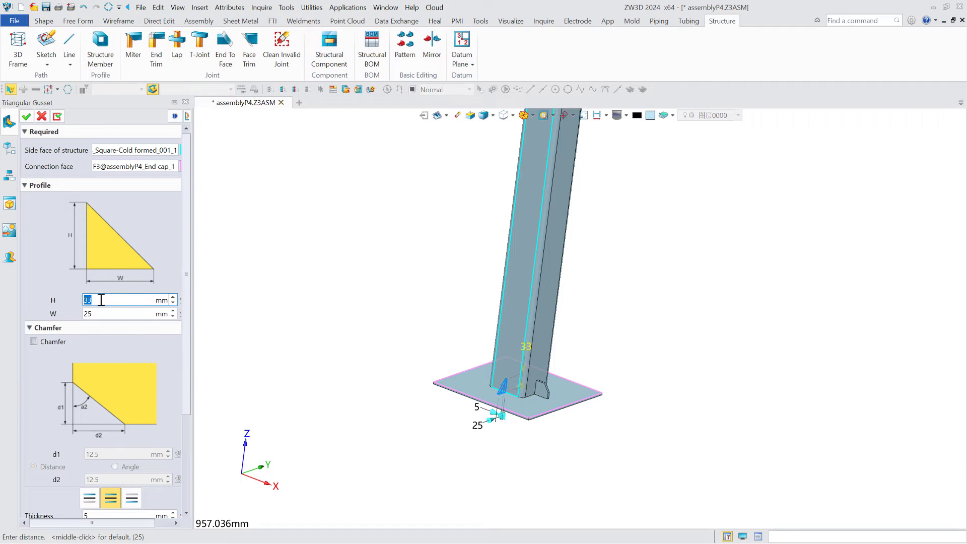
left_click(101, 314)
scroll(101, 314, "up", 14)
left_click(26, 116)
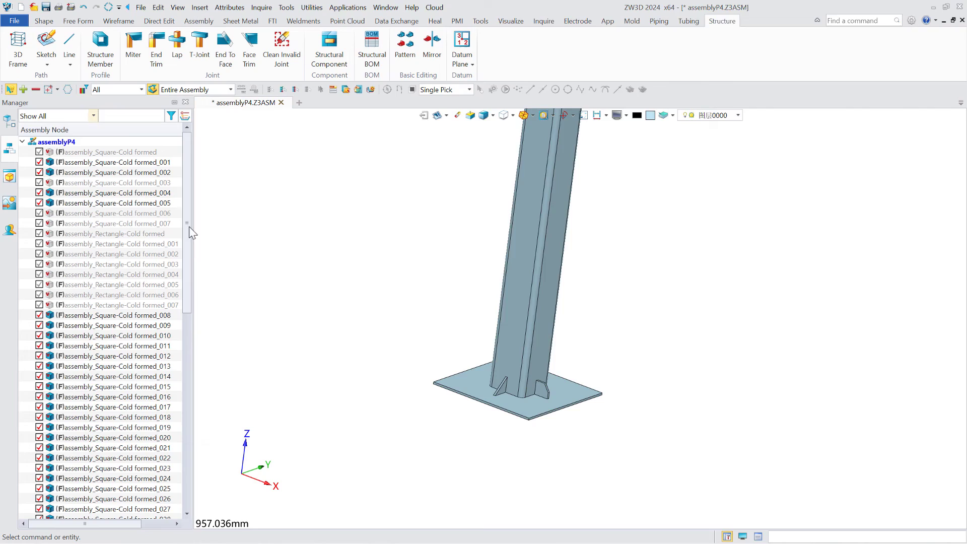
scroll(274, 254, "down", 3)
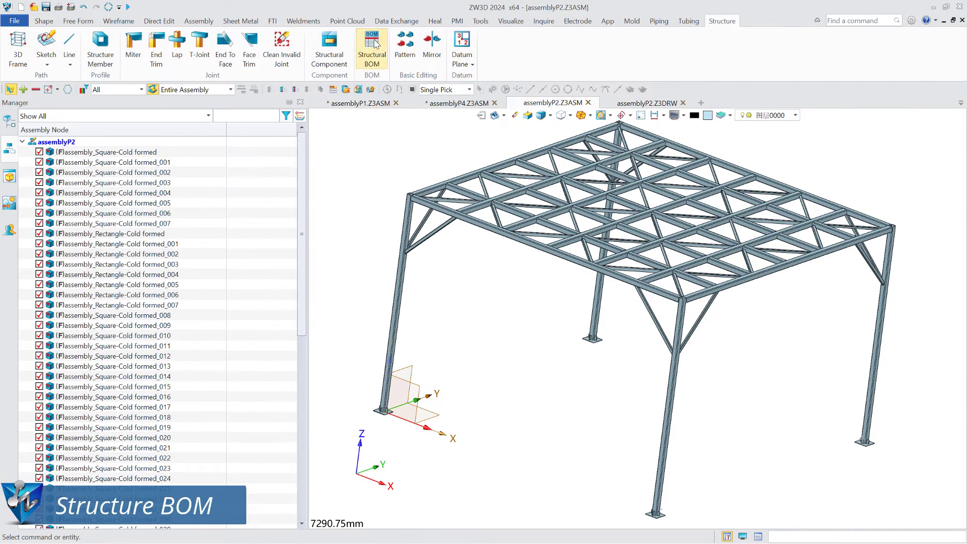
Open the Structural BOM and review a square tube member's structural attributes.
left_click(372, 48)
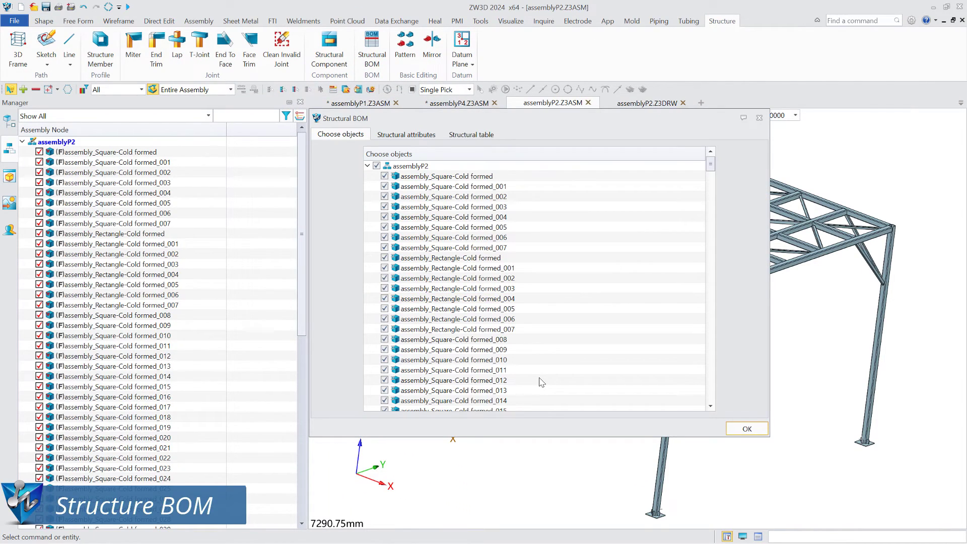
left_click(406, 134)
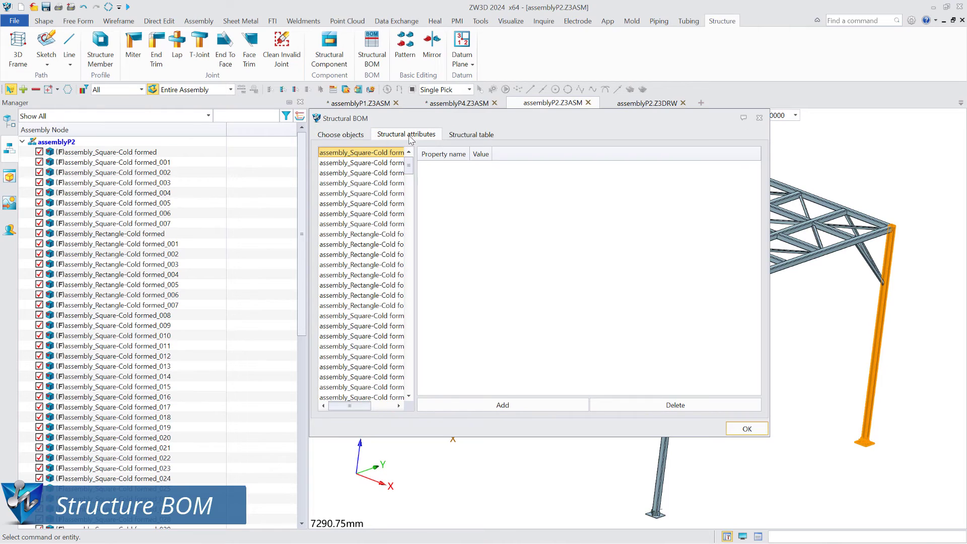
left_click(384, 336)
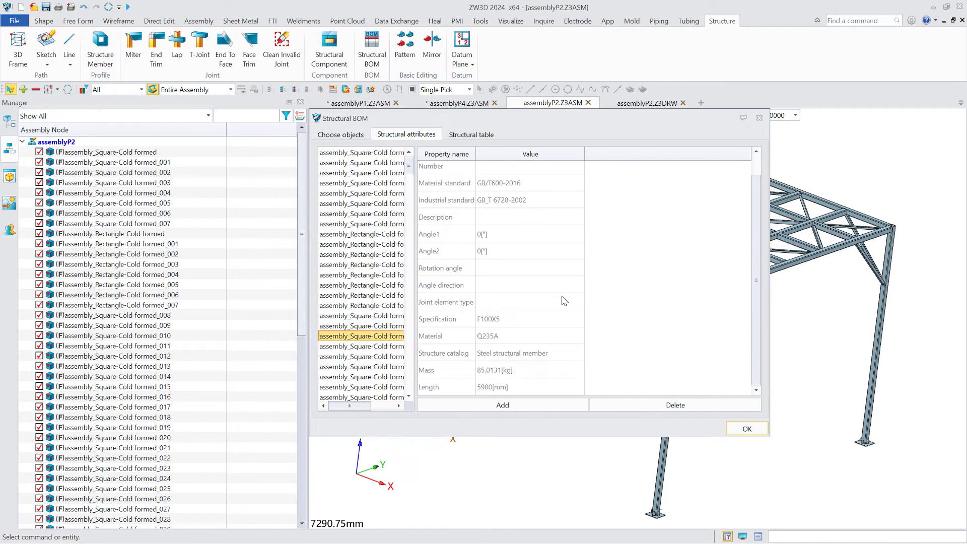
scroll(564, 300, "up", 1)
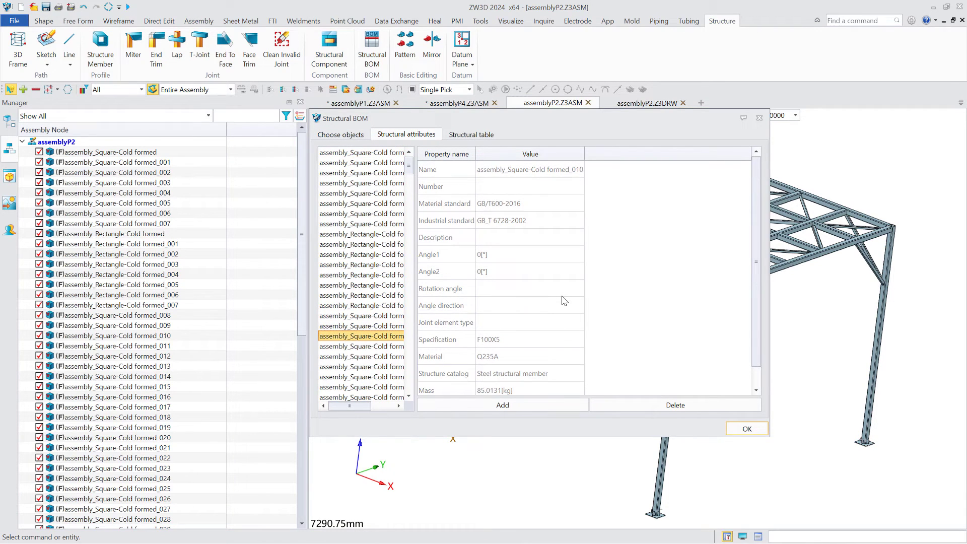
In the structural table, combine members with the same specification and material.
left_click(479, 135)
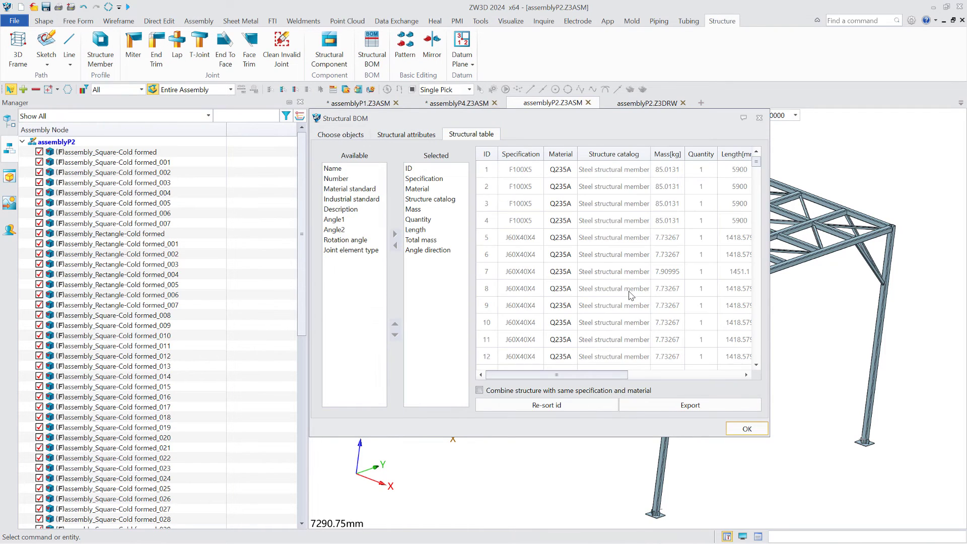
mouse_move(758, 166)
left_mouse_down()
mouse_move(766, 255)
mouse_move(763, 165)
left_mouse_up()
left_click(479, 390)
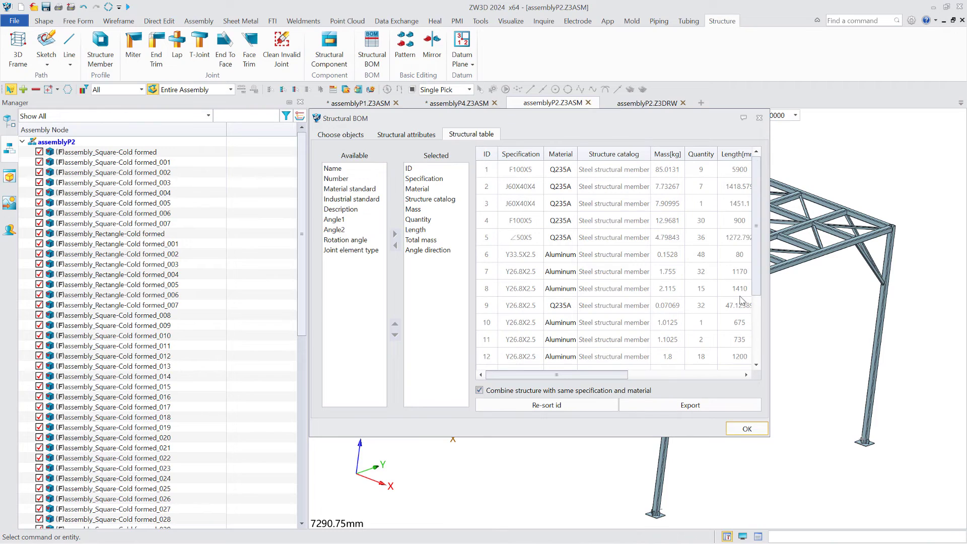
left_click_drag(761, 249, 755, 322)
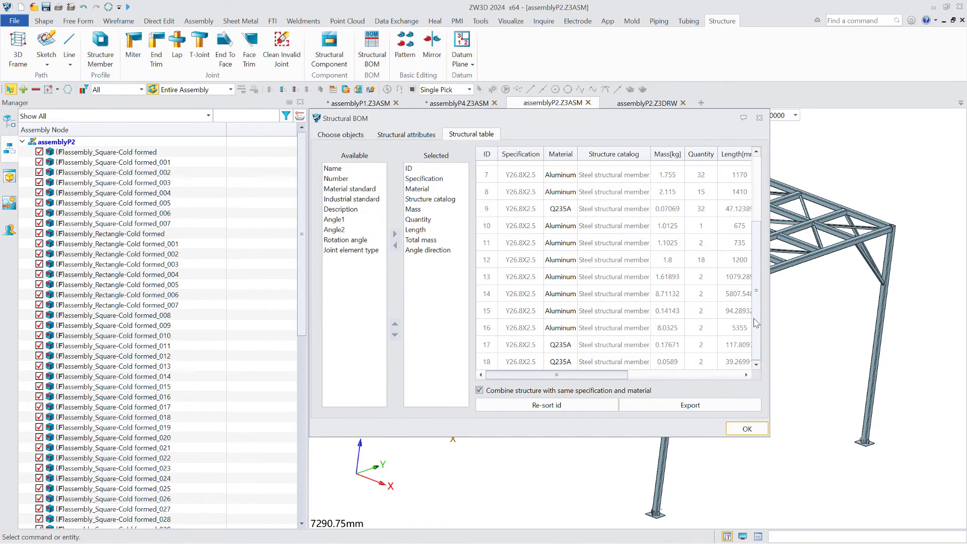
Close the BOM and start a structural BOM on the assemblyP2 drawing sheet.
left_click(747, 428)
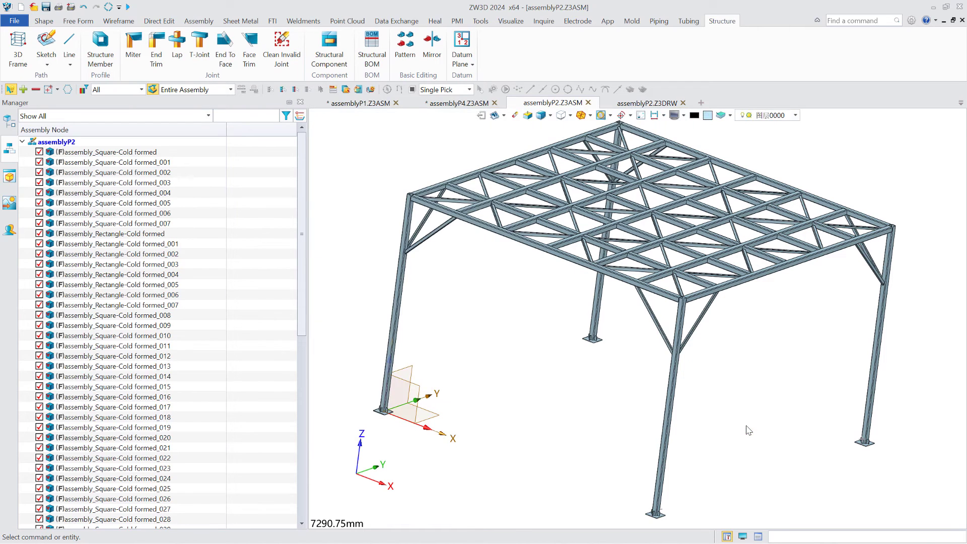
left_click(649, 104)
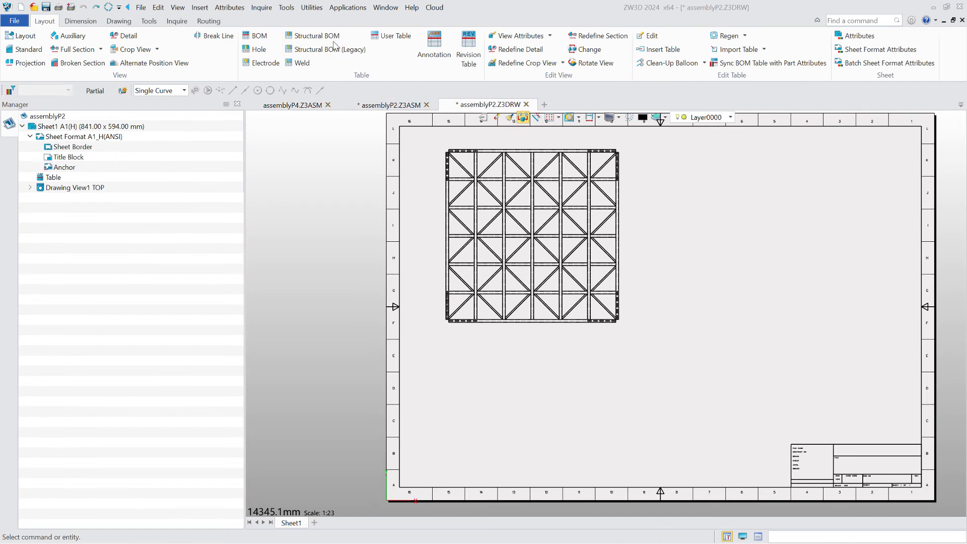
left_click(322, 37)
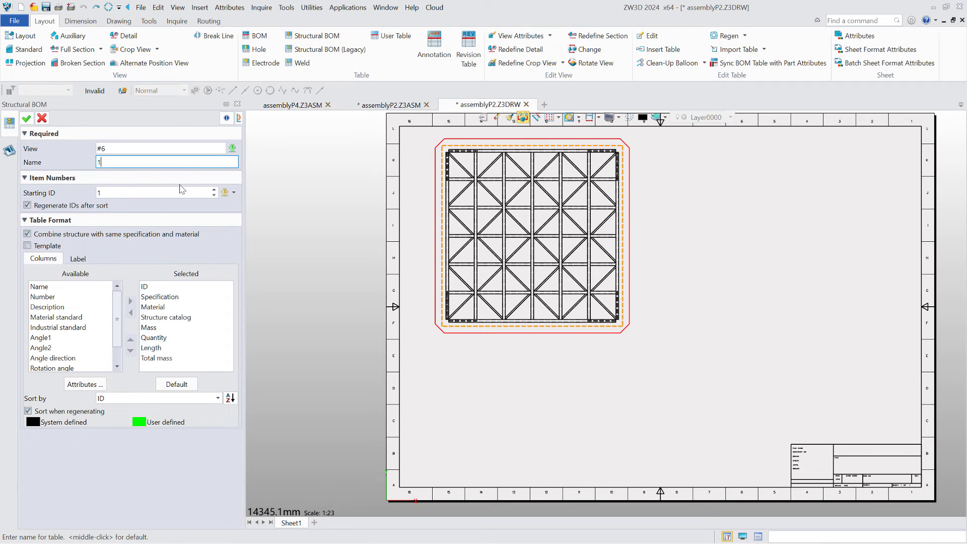
Add Angle1 and Angle2 to the selected columns and confirm the structural BOM.
double_click(71, 338)
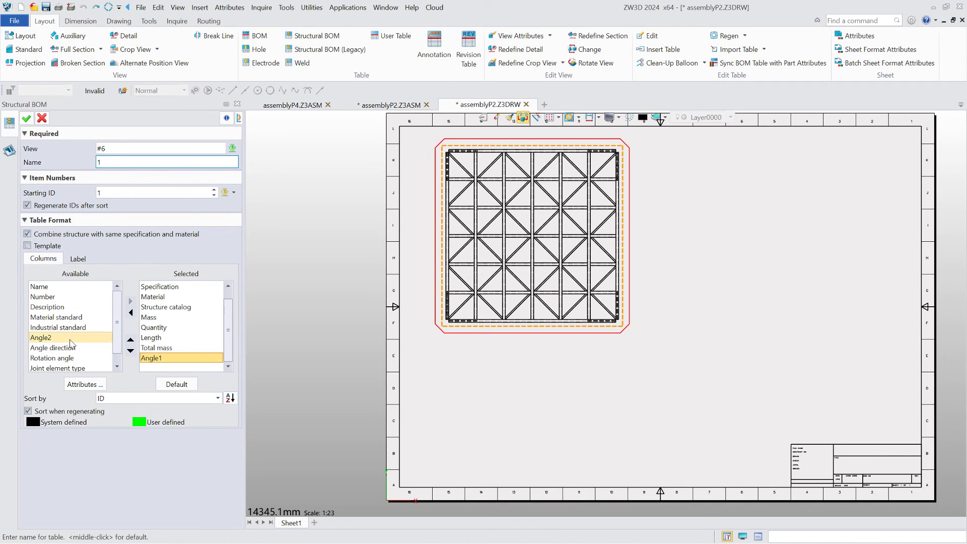
left_click(71, 338)
left_click(130, 301)
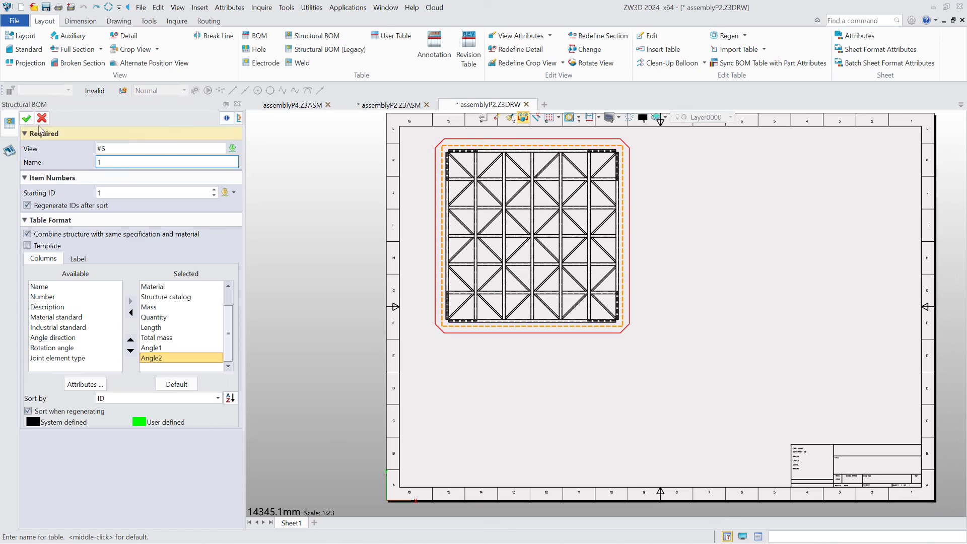
left_click(27, 118)
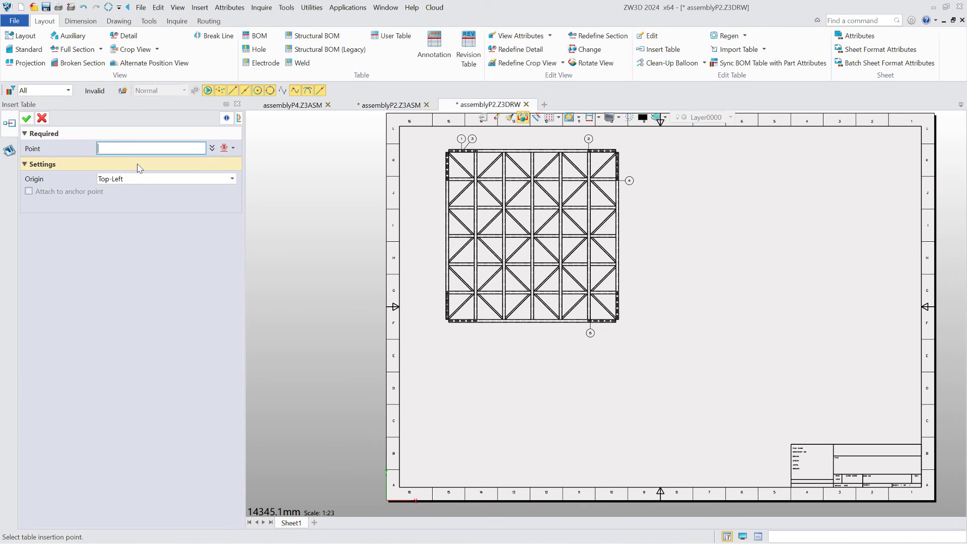
Anchor the structural BOM table at its bottom-right corner and place it on the title block's top-right corner.
left_click(135, 180)
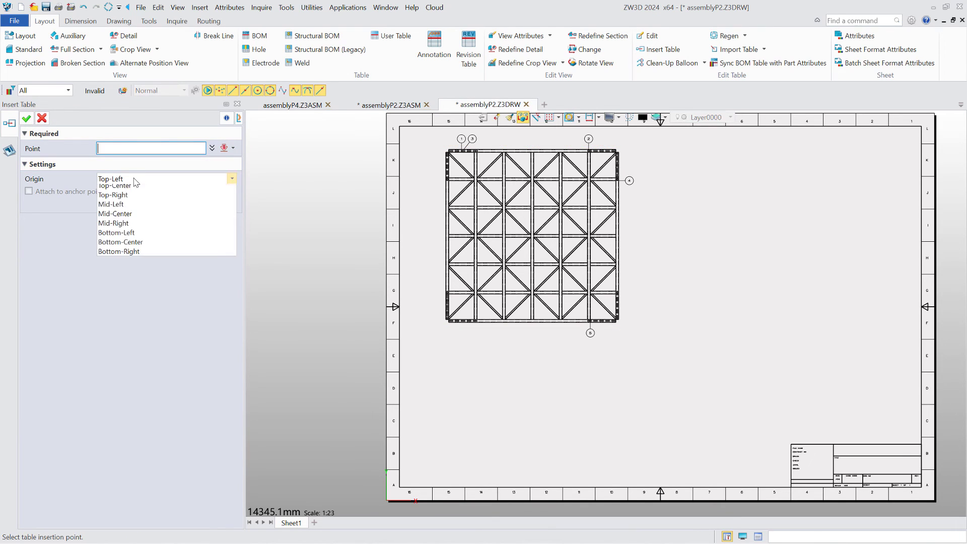
left_click(133, 265)
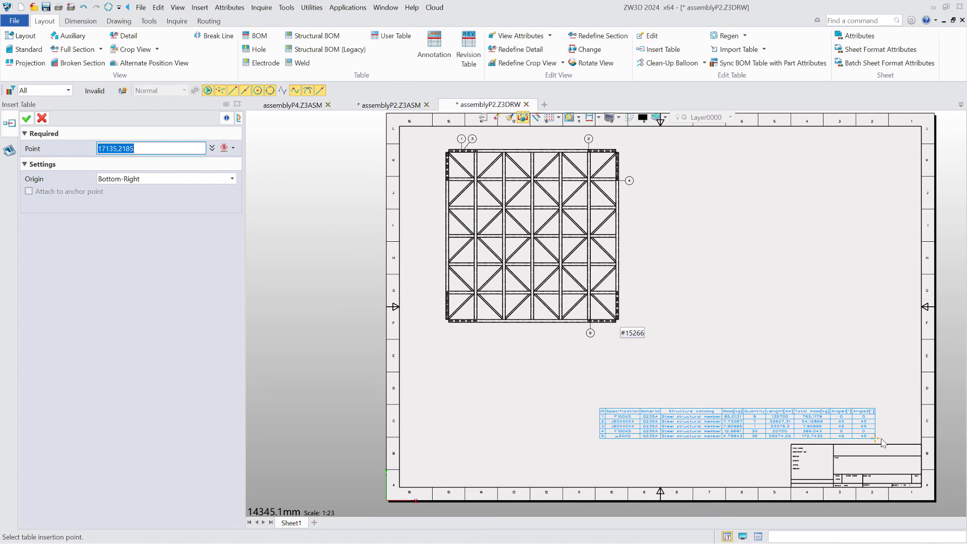
left_click(921, 444)
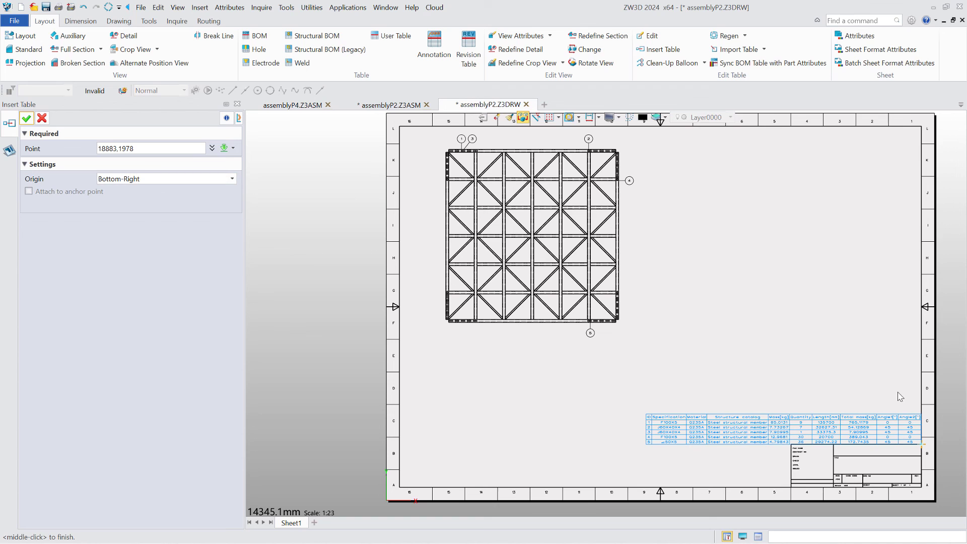